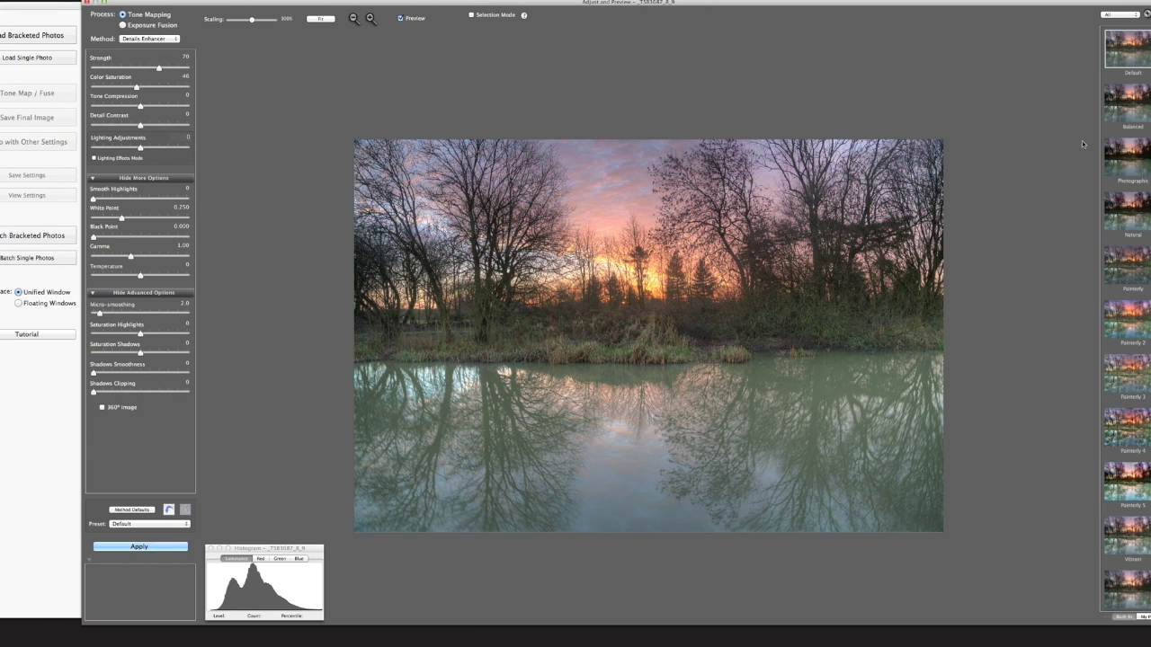
# - Fit the whole Details Enhancer preview of the pond sunrise into the window
pyautogui.click(320, 19)
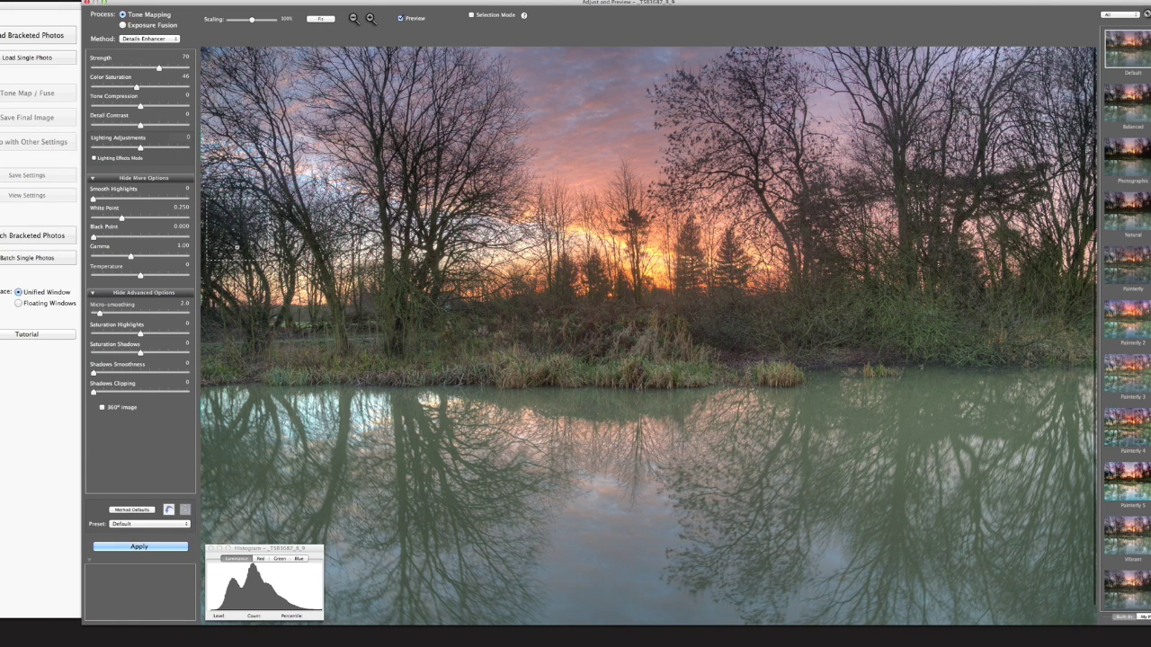
# - Increase the tone-mapping Strength and raise Color Saturation to 56
pyautogui.moveTo(167, 147)
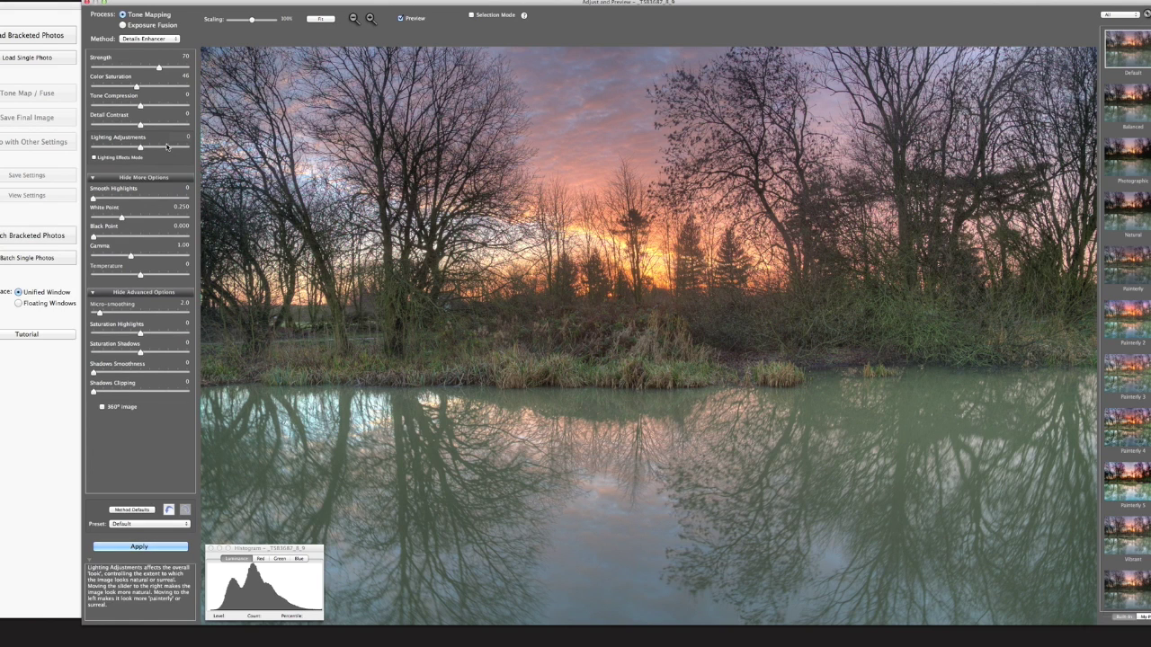
pyautogui.moveTo(159, 68)
pyautogui.mouseDown()
pyautogui.moveTo(186, 69)
pyautogui.moveTo(129, 69)
pyautogui.moveTo(149, 69)
pyautogui.mouseUp()
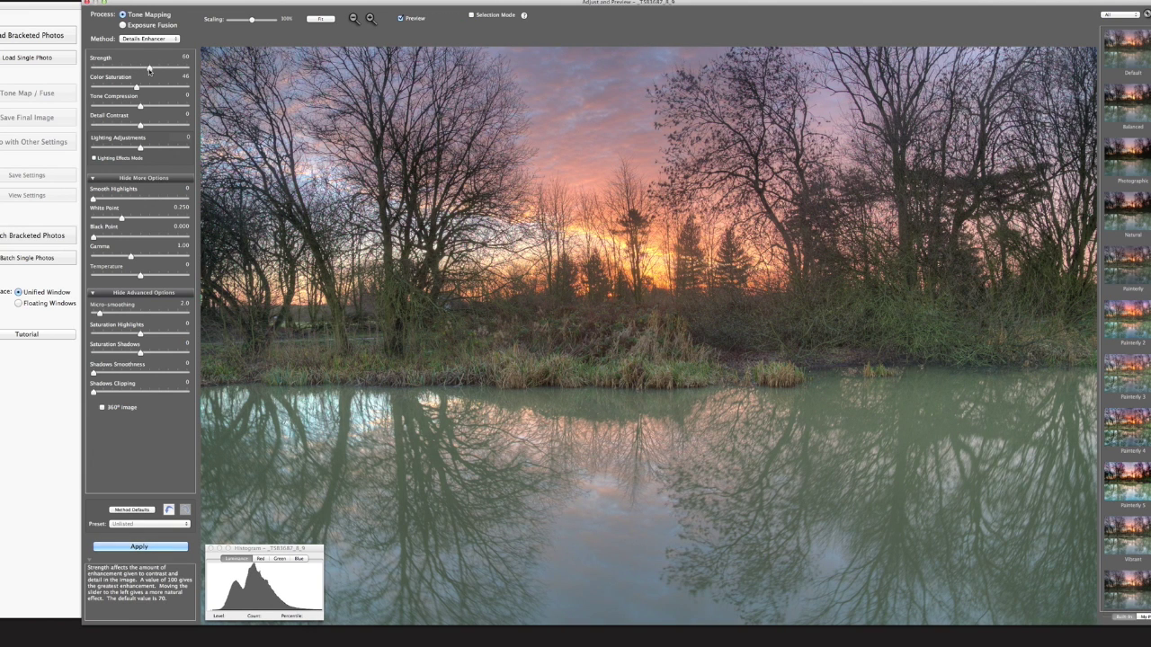
pyautogui.moveTo(137, 86)
pyautogui.mouseDown()
pyautogui.moveTo(148, 107)
pyautogui.moveTo(134, 107)
pyautogui.mouseUp()
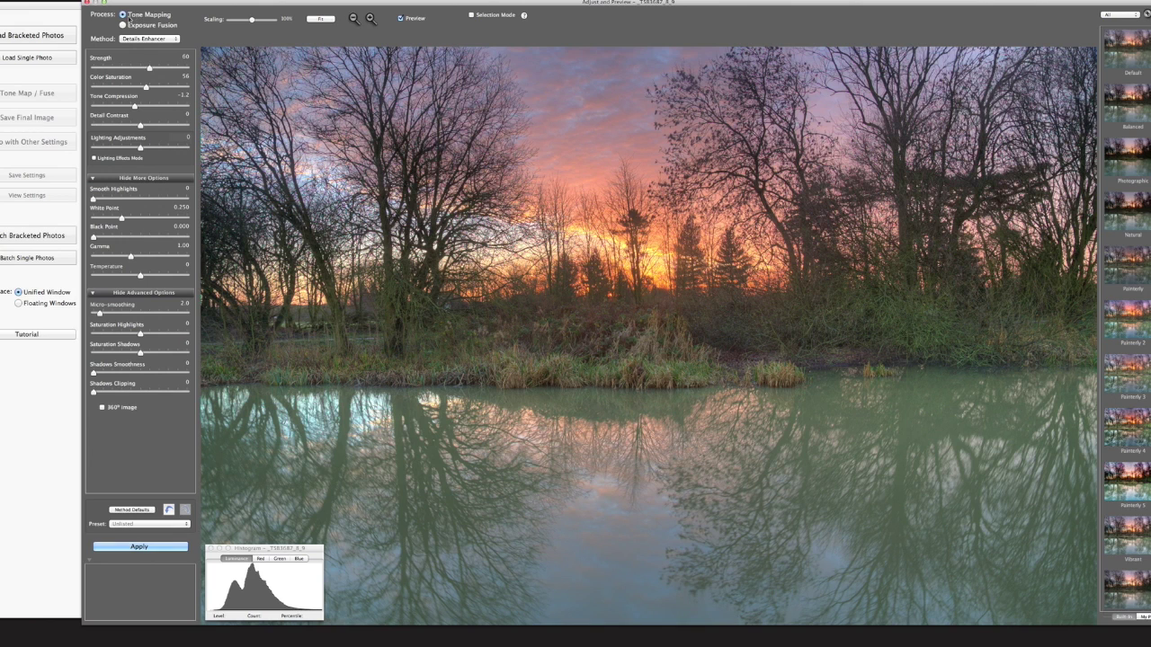
# - Set Tone Compression to -0.8 and lower Detail Contrast to -0.7, keeping Details Enhancer
pyautogui.moveTo(140, 125)
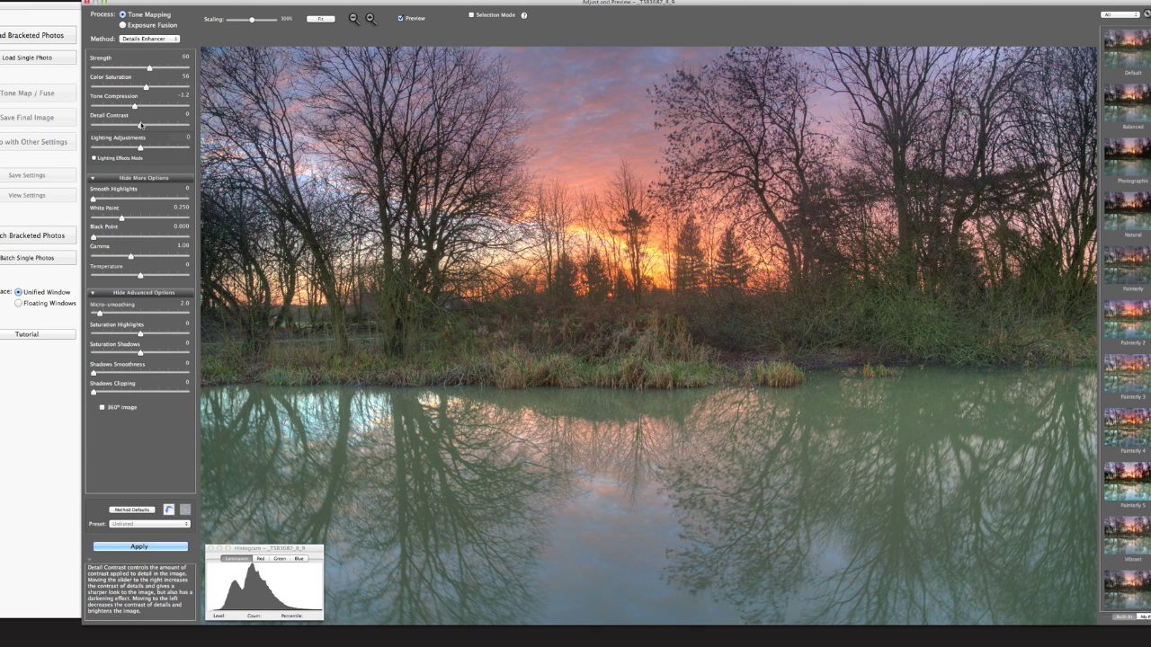
pyautogui.moveTo(136, 105)
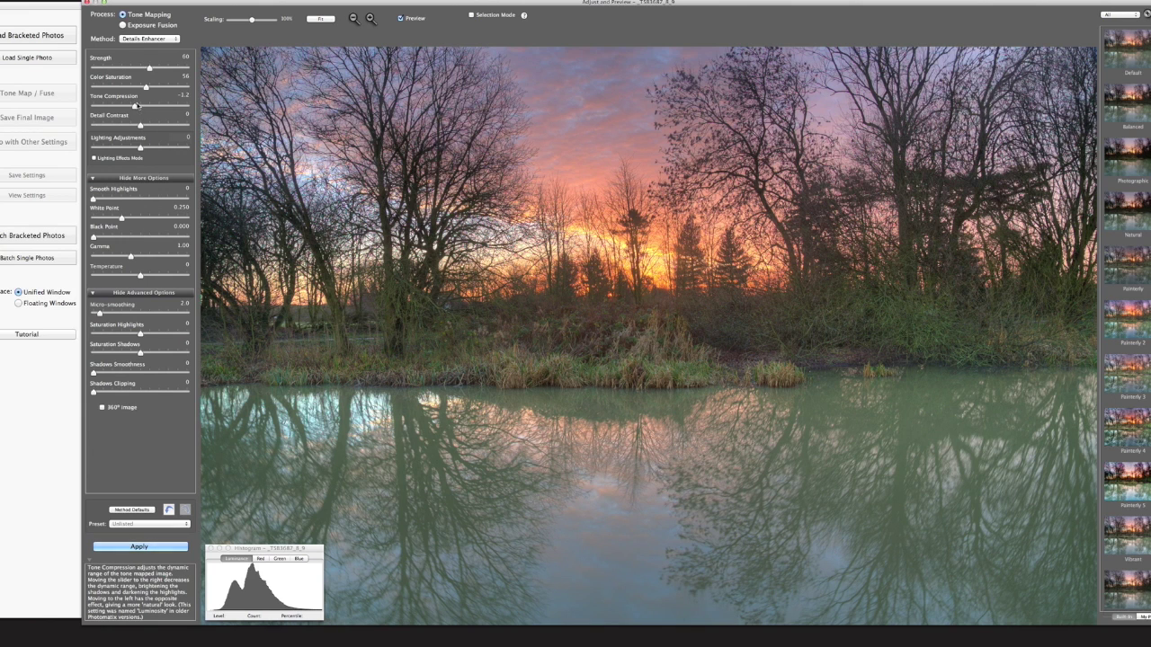
pyautogui.moveTo(137, 106); pyautogui.dragTo(139, 105)
pyautogui.click(135, 40)
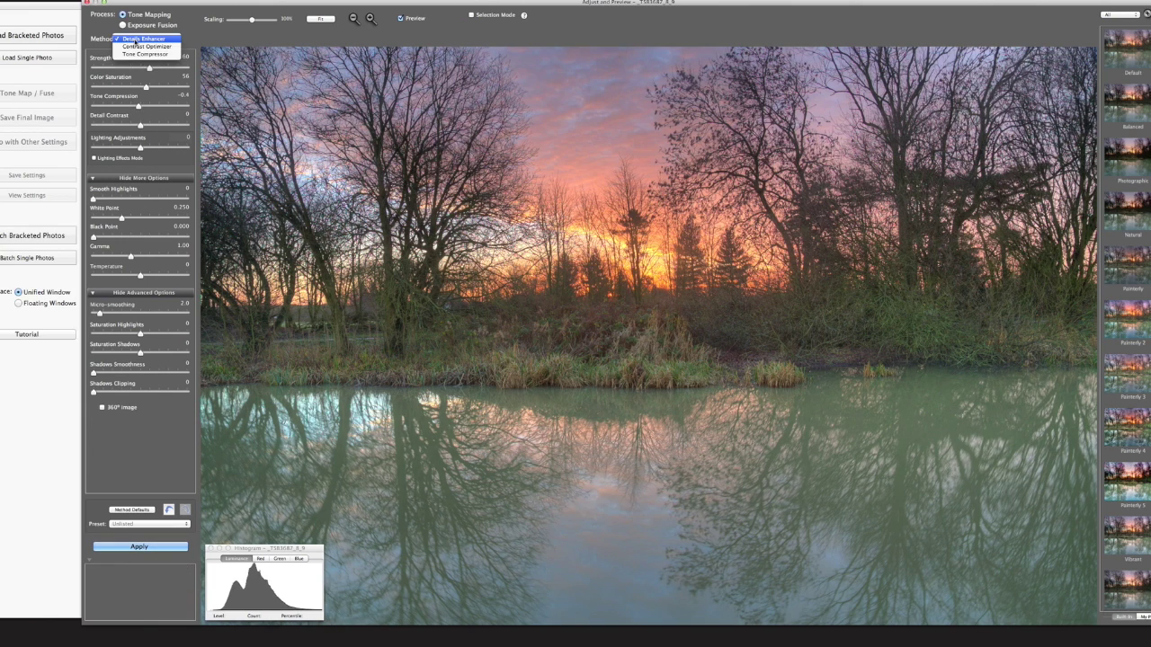
pyautogui.click(135, 39)
pyautogui.moveTo(137, 106)
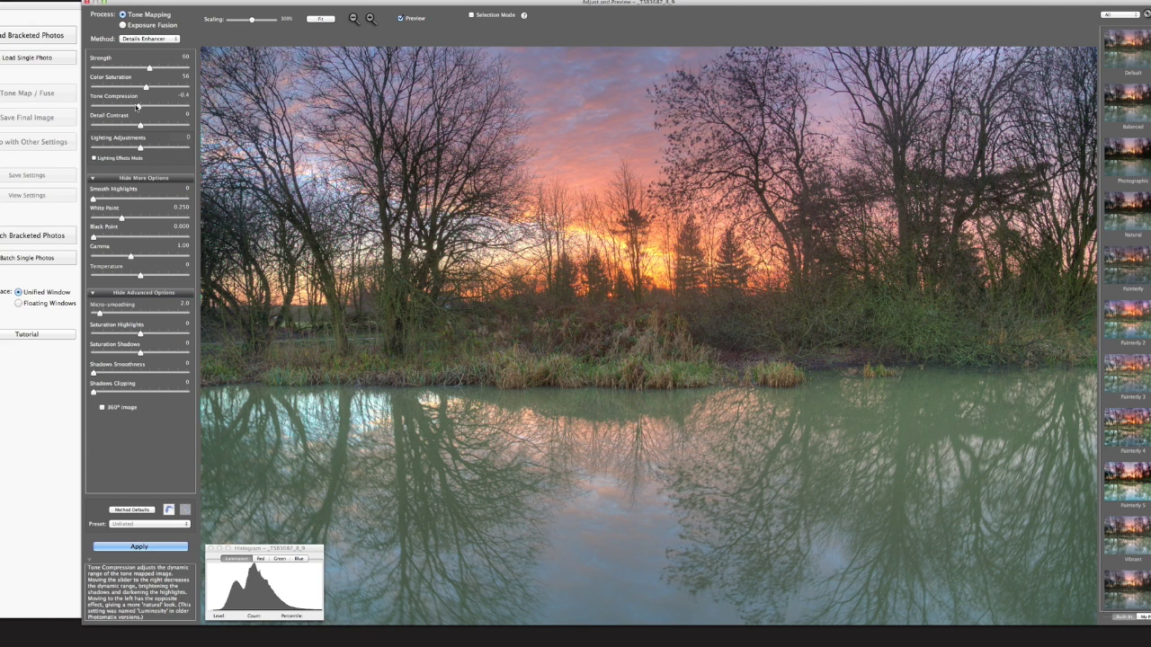
pyautogui.moveTo(137, 106); pyautogui.dragTo(135, 106)
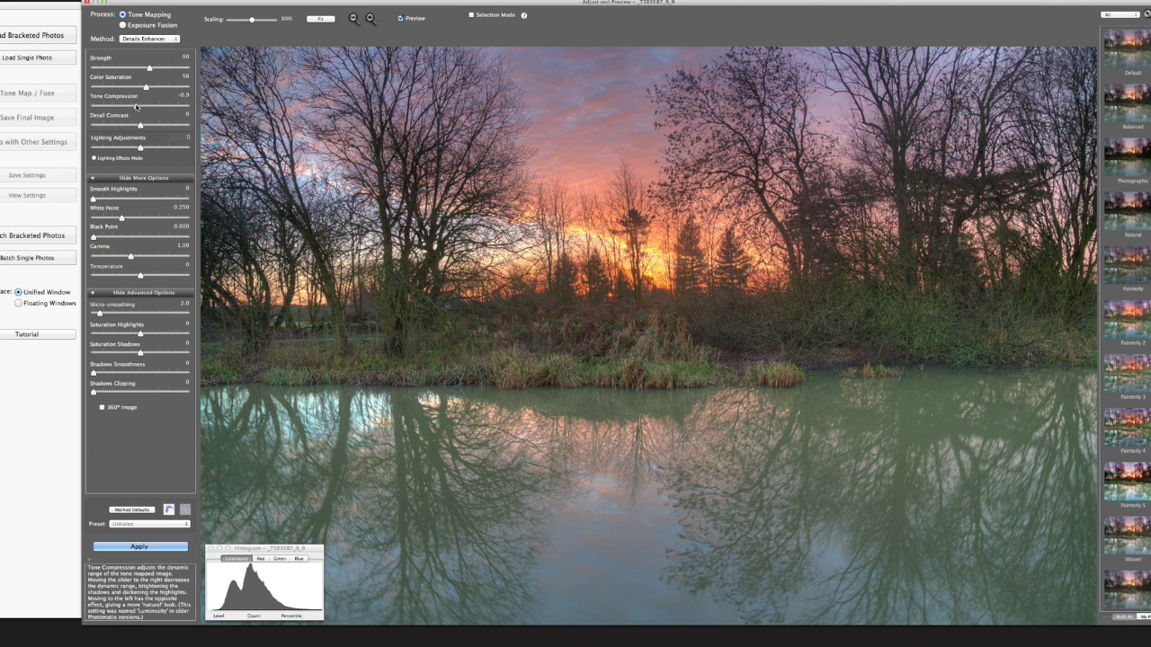
pyautogui.moveTo(136, 106); pyautogui.dragTo(136, 106)
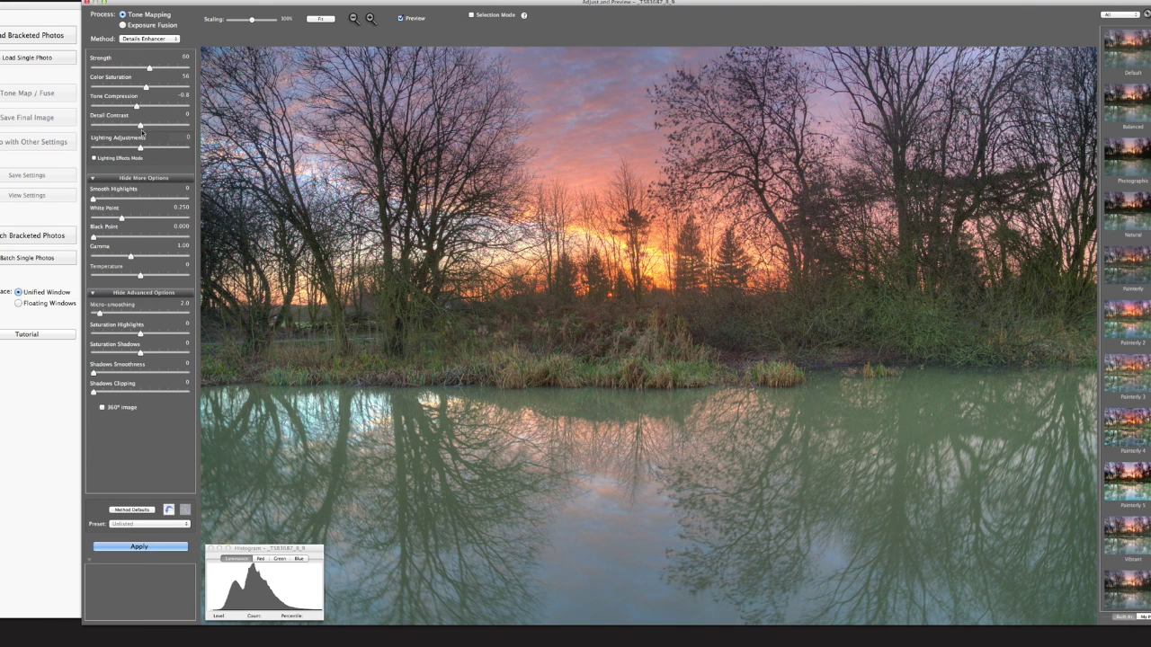
pyautogui.moveTo(141, 125); pyautogui.dragTo(141, 151)
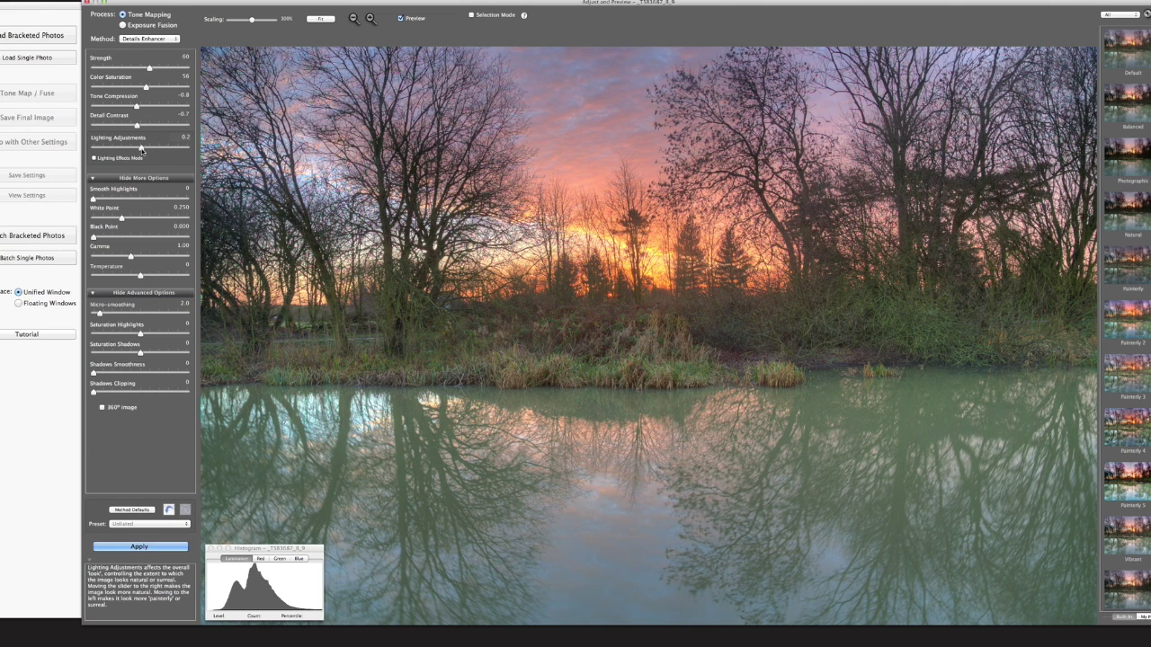
# - Compare Lighting Adjustments at both extremes, then settle it at -0.1
pyautogui.moveTo(141, 151); pyautogui.dragTo(139, 150)
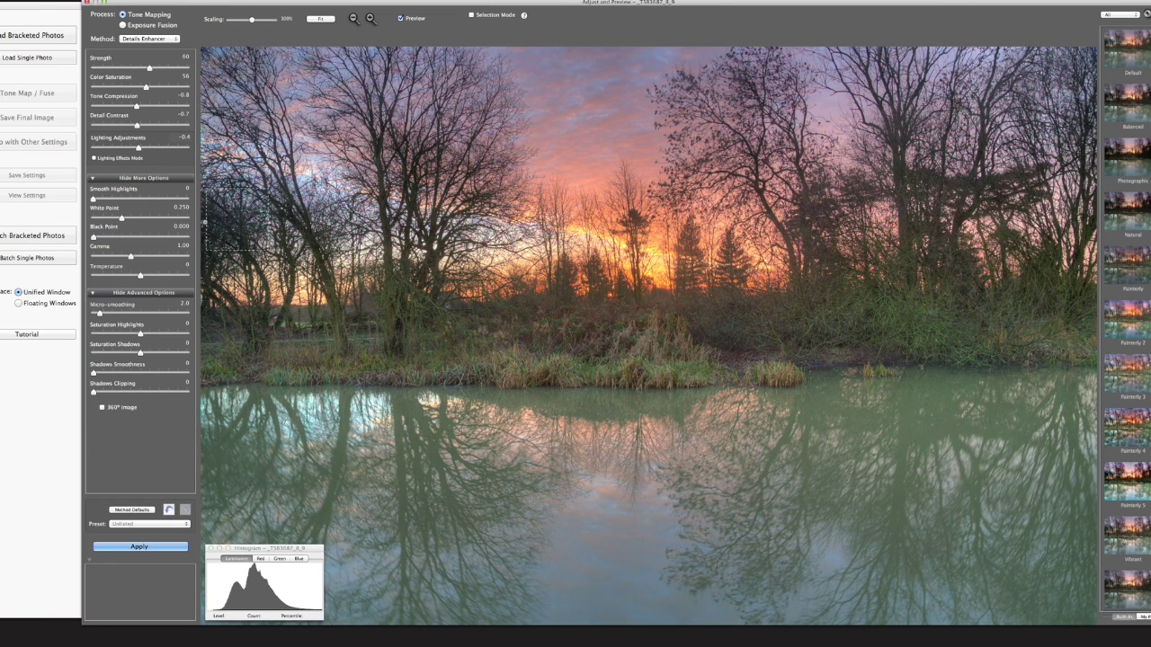
pyautogui.moveTo(145, 151)
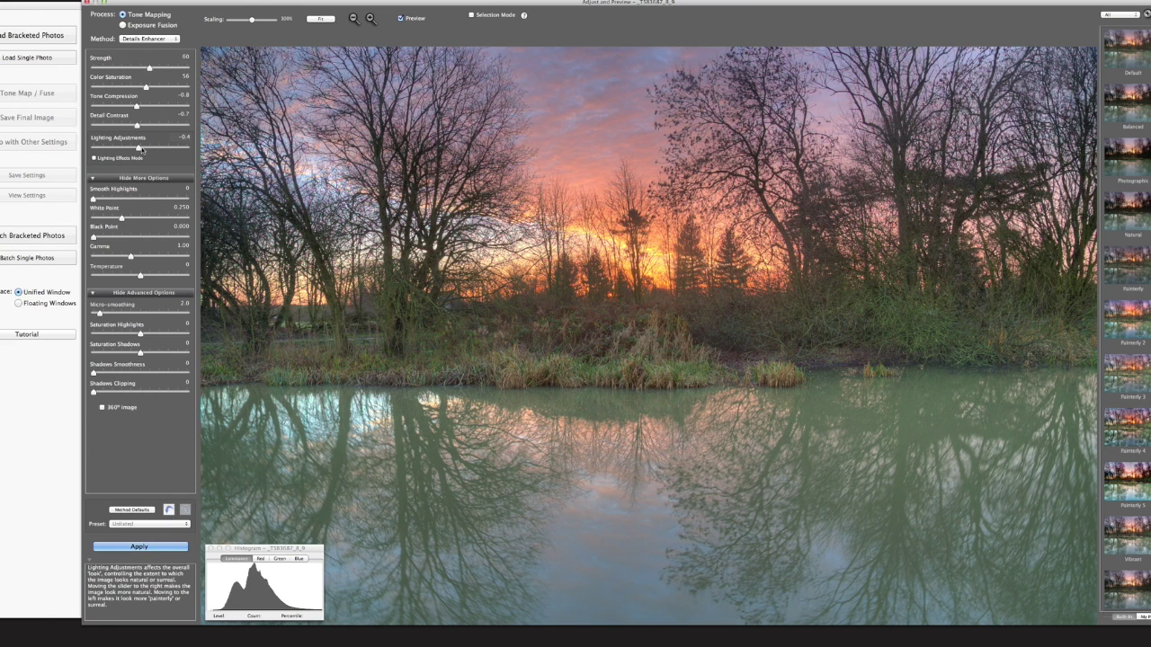
pyautogui.moveTo(141, 149); pyautogui.dragTo(184, 150)
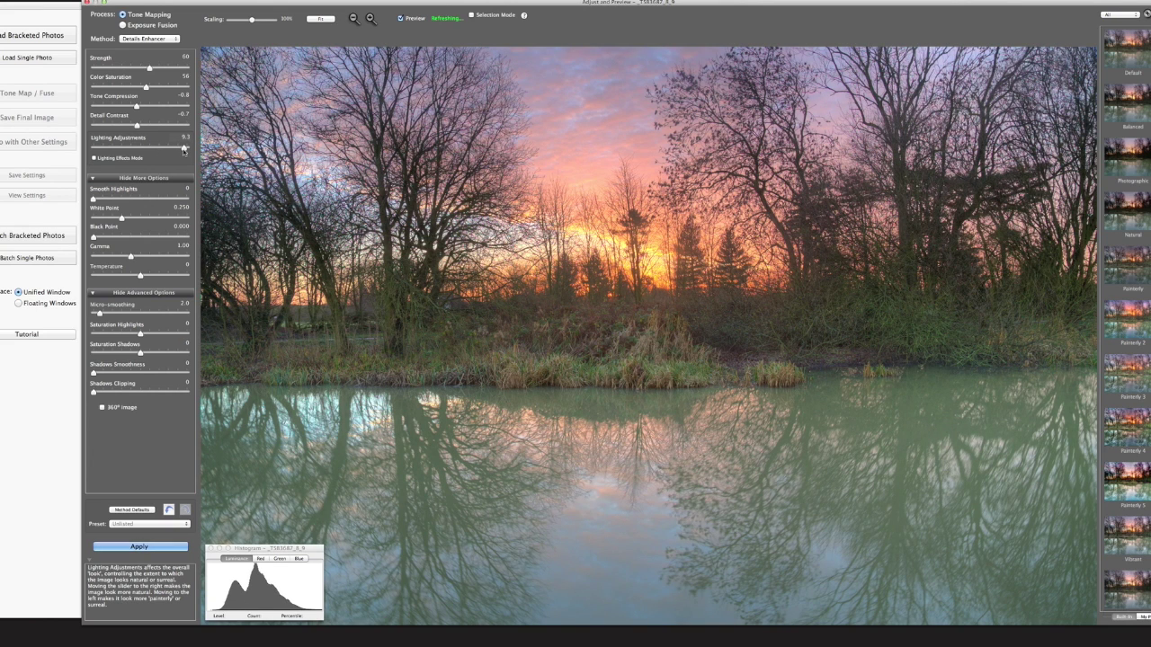
pyautogui.moveTo(184, 150); pyautogui.dragTo(92, 150)
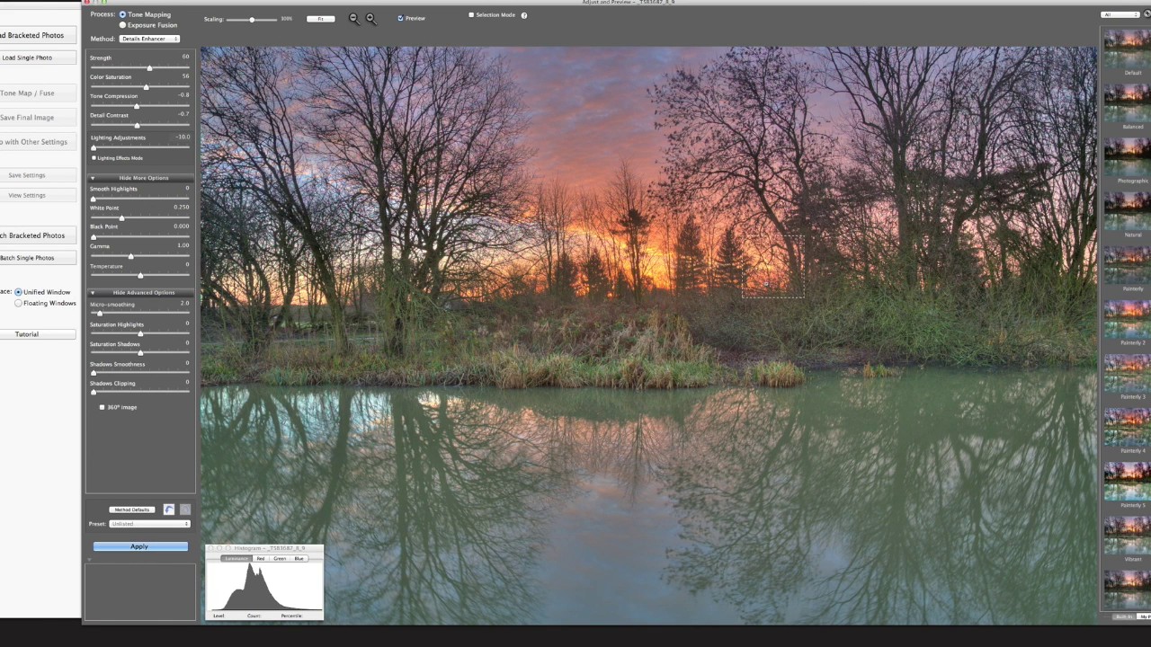
pyautogui.moveTo(94, 147); pyautogui.dragTo(139, 151)
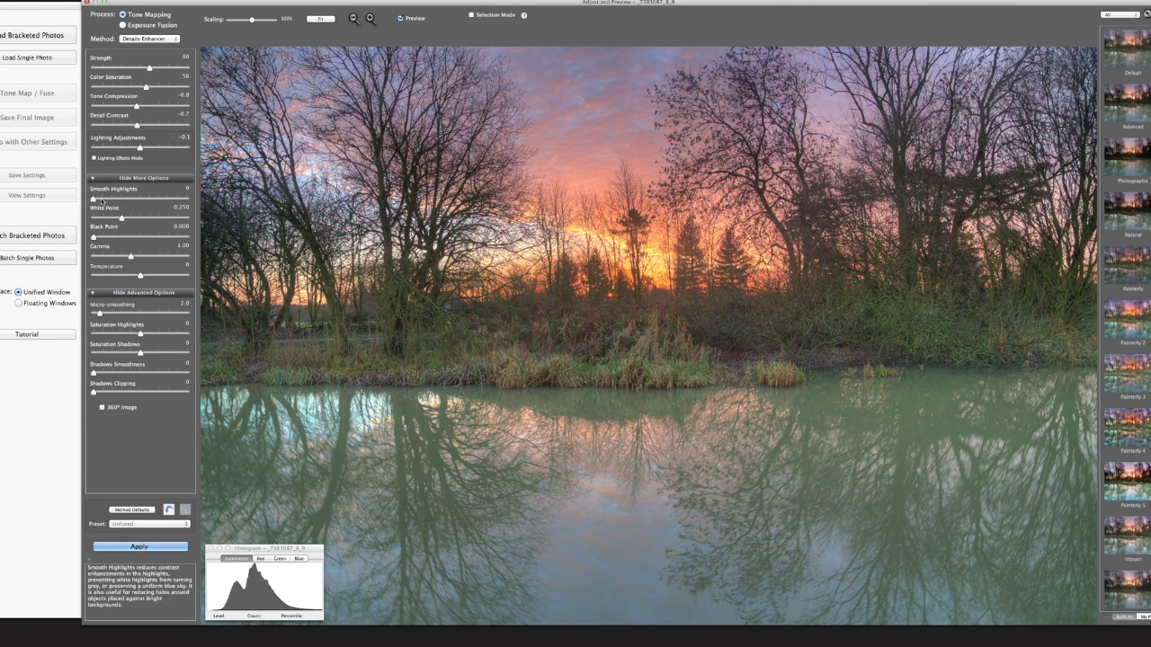
# - Set Smooth Highlights to 16, White Point to 0.534 and lift Black Point slightly
pyautogui.moveTo(94, 199); pyautogui.dragTo(115, 218)
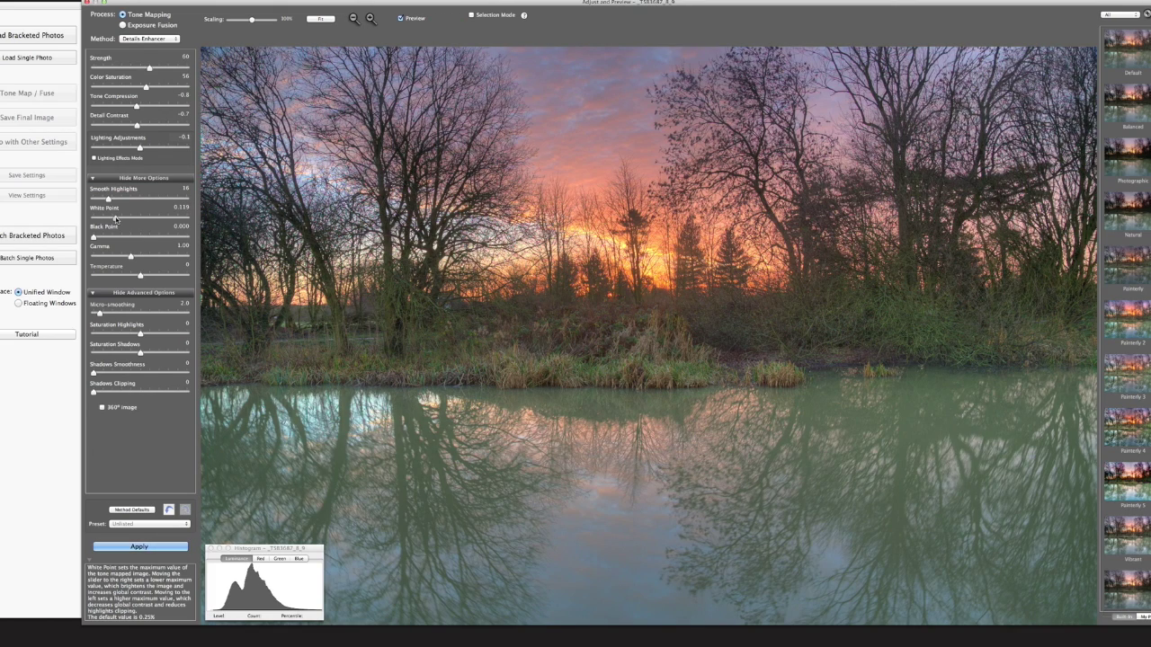
pyautogui.moveTo(116, 219); pyautogui.dragTo(130, 219)
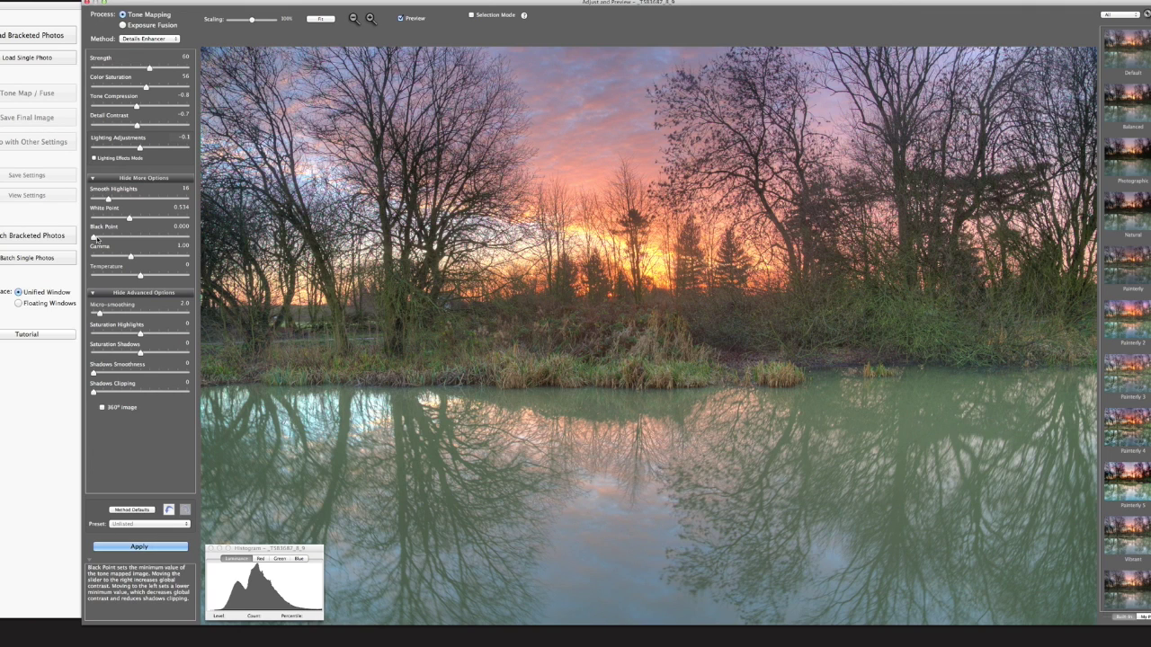
pyautogui.moveTo(93, 237); pyautogui.dragTo(100, 240)
# - Set Gamma to 1.02 and cool the Temperature to -2.2
pyautogui.moveTo(130, 256); pyautogui.dragTo(134, 258)
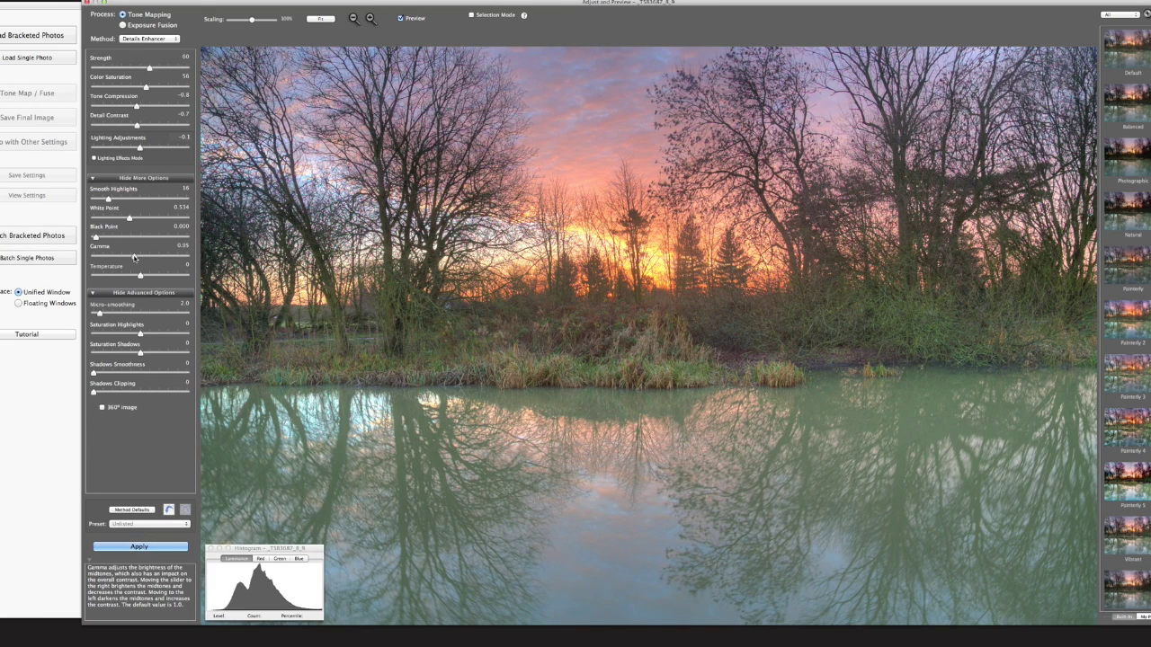
pyautogui.moveTo(133, 258); pyautogui.dragTo(129, 257)
pyautogui.moveTo(140, 275); pyautogui.dragTo(133, 277)
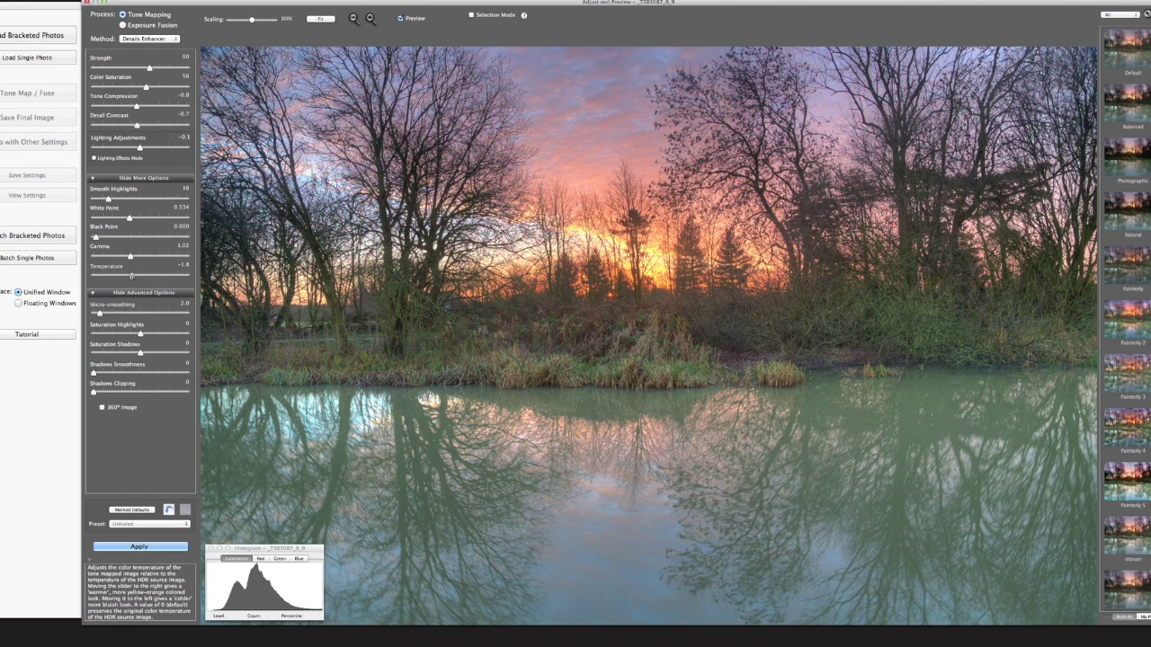
pyautogui.moveTo(131, 275); pyautogui.dragTo(130, 277)
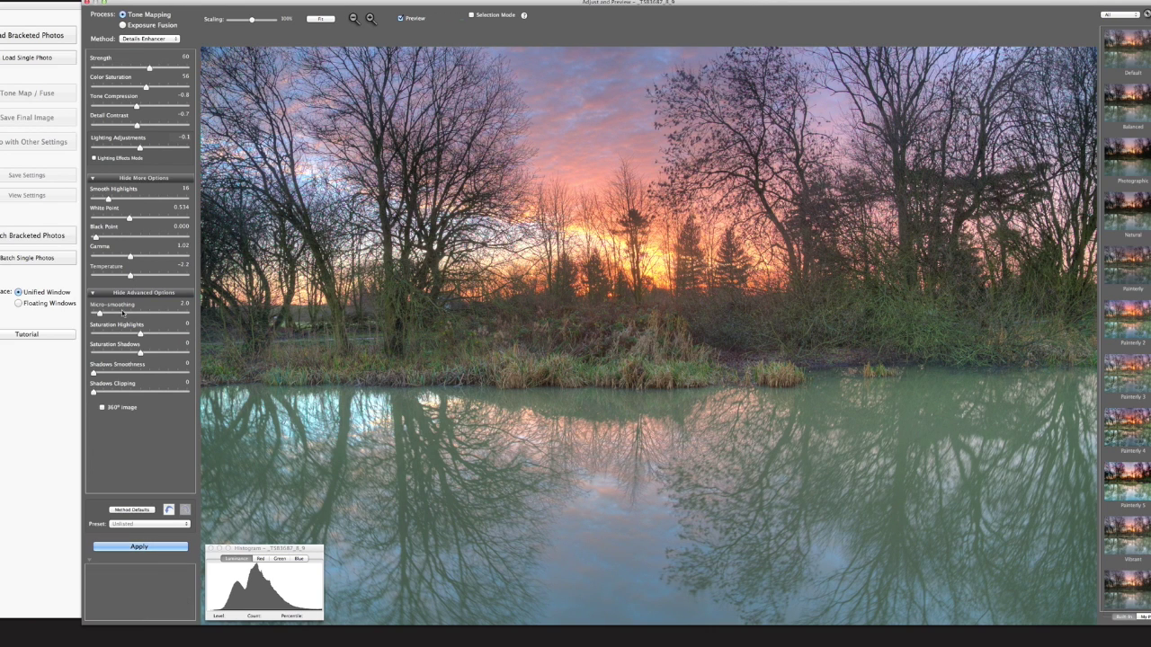
# - Add micro-smoothing and highlight saturation, set shadow saturation to -0.8, smooth shadows, and process the tone mapping
pyautogui.moveTo(101, 314)
pyautogui.mouseDown()
pyautogui.moveTo(144, 317)
pyautogui.moveTo(109, 314)
pyautogui.mouseUp()
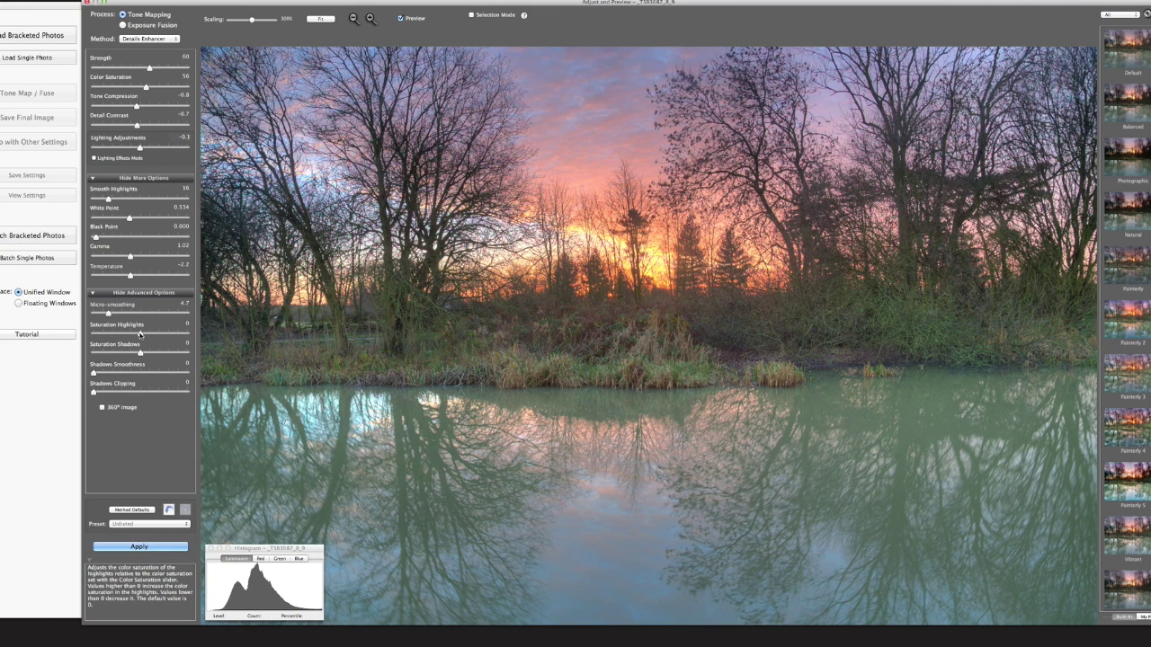
pyautogui.moveTo(140, 334)
pyautogui.mouseDown()
pyautogui.moveTo(150, 336)
pyautogui.moveTo(125, 335)
pyautogui.moveTo(150, 335)
pyautogui.mouseUp()
pyautogui.moveTo(141, 353); pyautogui.dragTo(126, 354)
pyautogui.moveTo(127, 354); pyautogui.dragTo(138, 357)
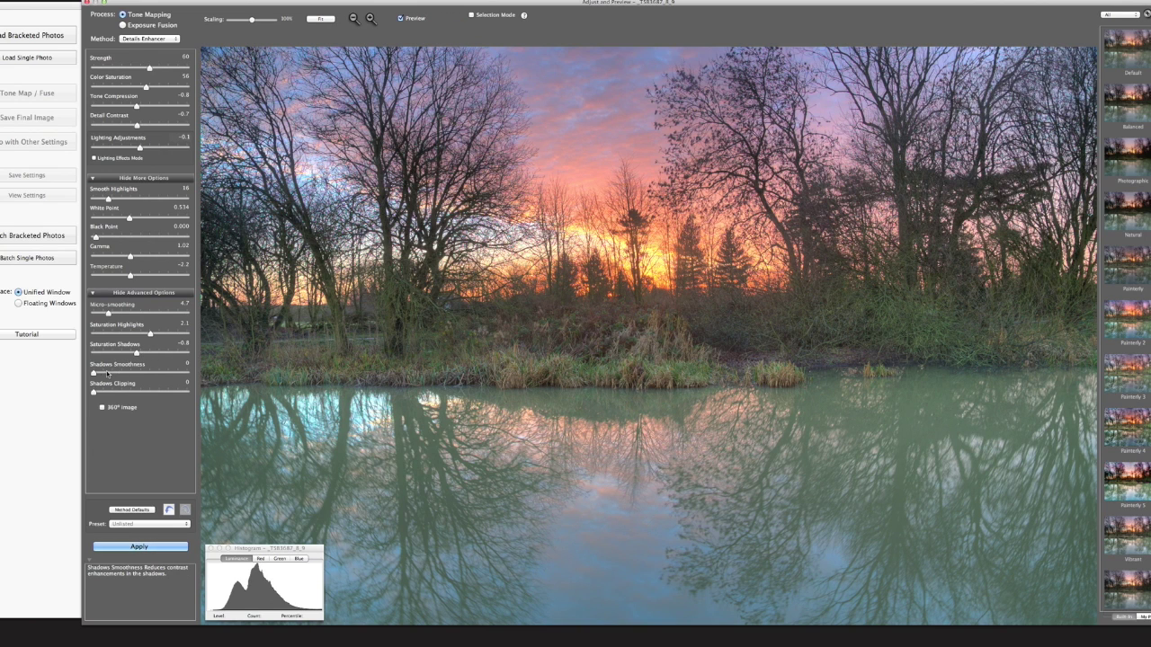
pyautogui.moveTo(94, 373)
pyautogui.mouseDown()
pyautogui.moveTo(108, 375)
pyautogui.moveTo(98, 393)
pyautogui.mouseUp()
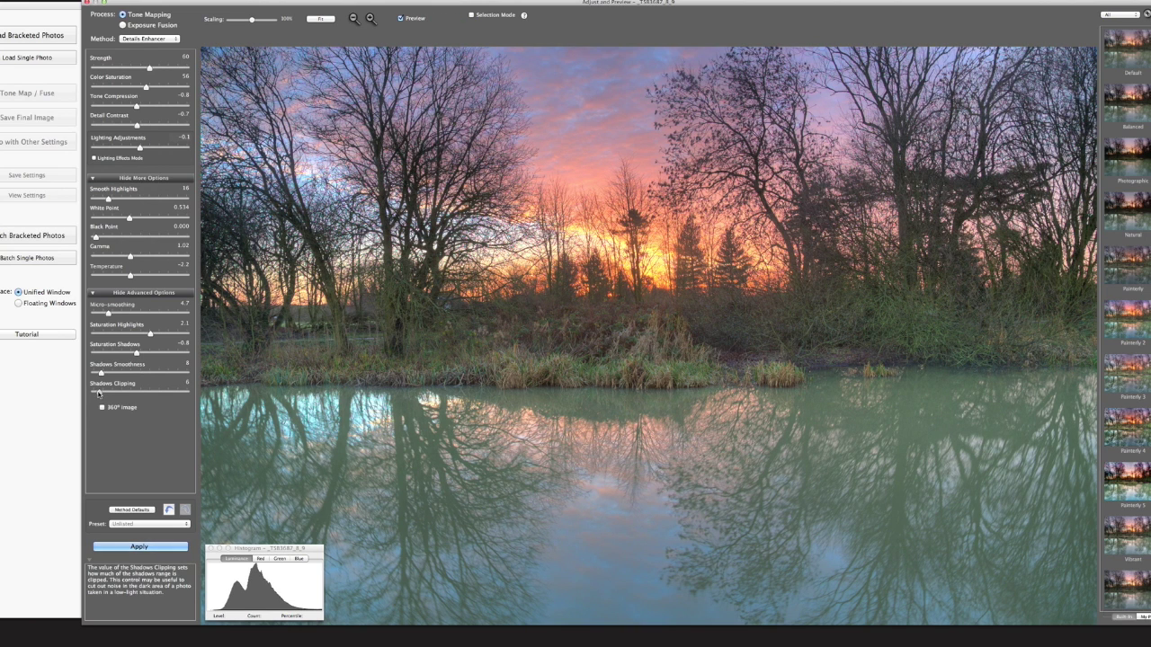
pyautogui.click(155, 547)
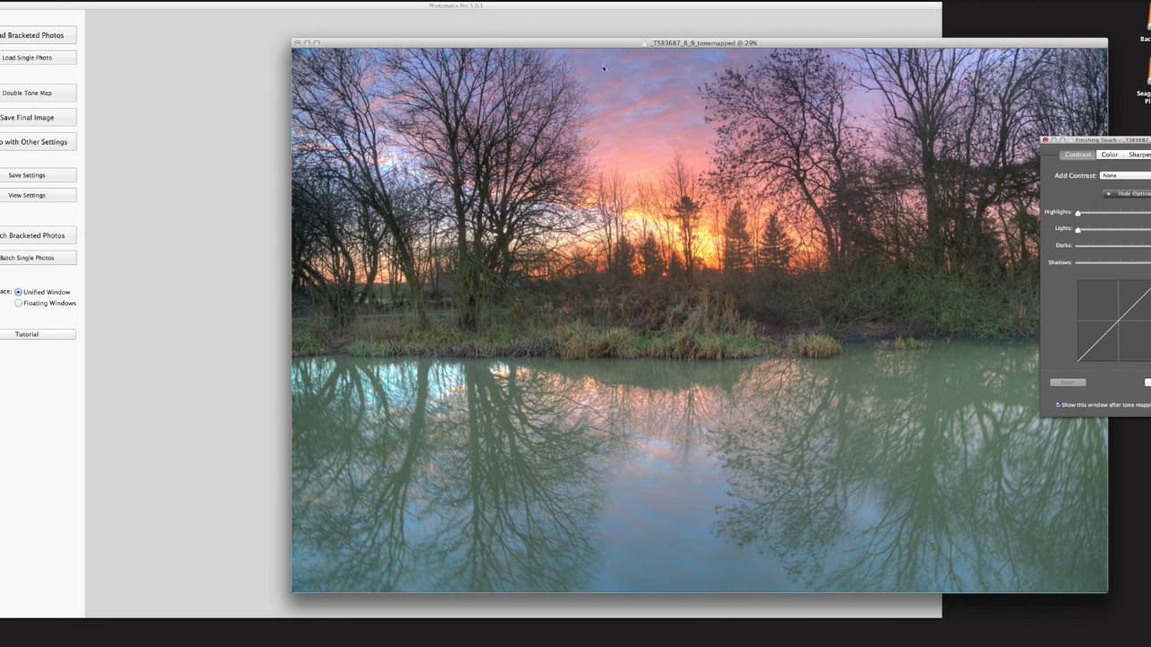
# - Place the image and Finishing Touch panel side by side and set Sharpening Amount to 60
pyautogui.moveTo(571, 48); pyautogui.dragTo(420, 37)
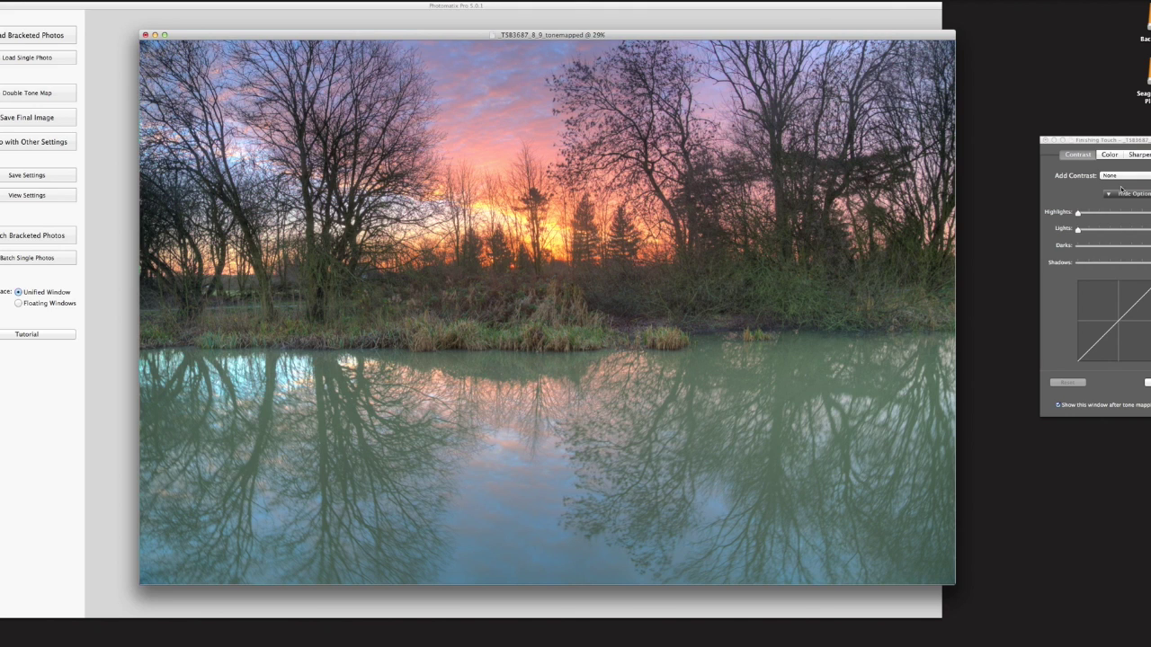
pyautogui.moveTo(1118, 141); pyautogui.dragTo(1032, 142)
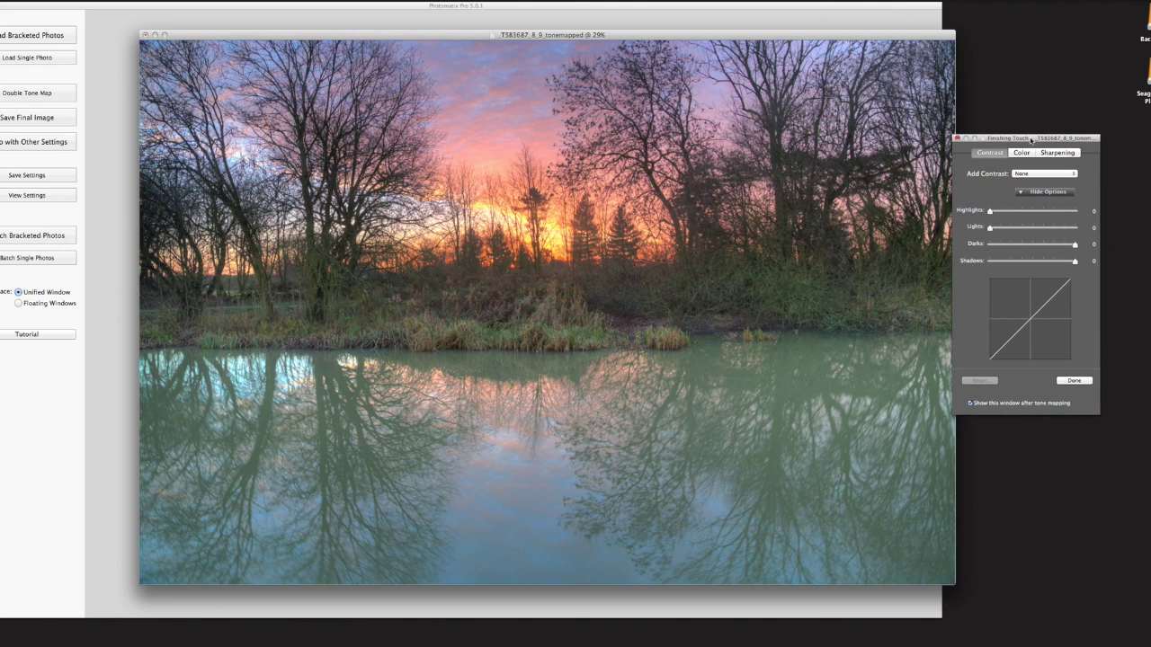
pyautogui.click(1055, 153)
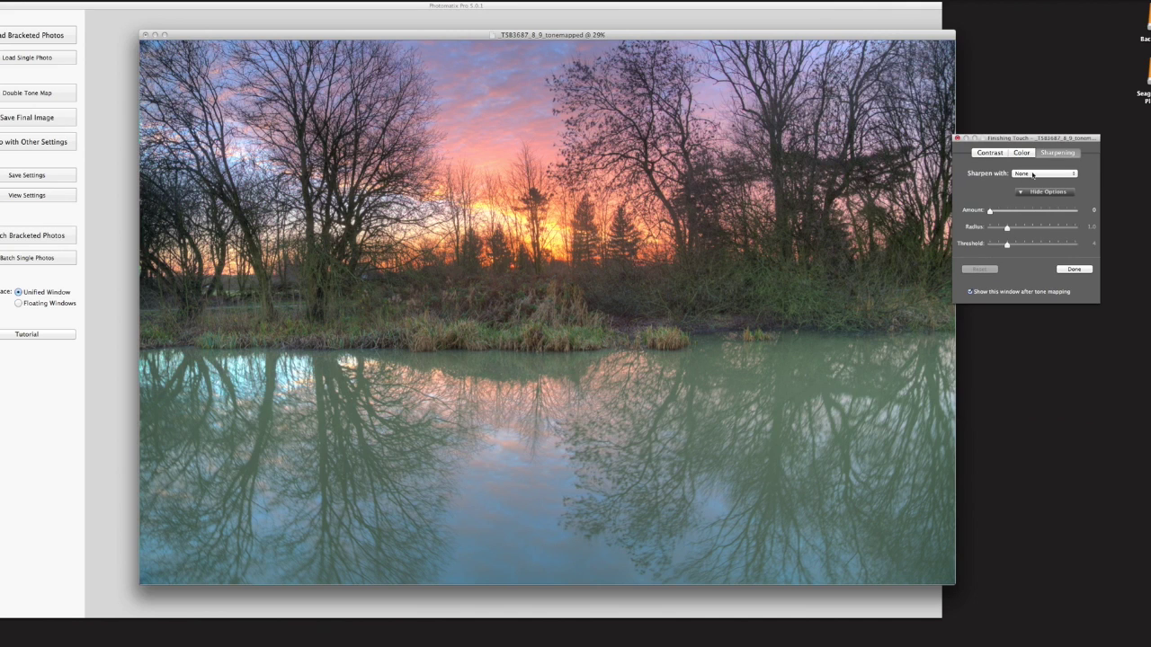
pyautogui.moveTo(990, 210); pyautogui.dragTo(1024, 213)
# - Raise orange saturation to +1 and blue to +12, then apply the finishing touches
pyautogui.click(1022, 153)
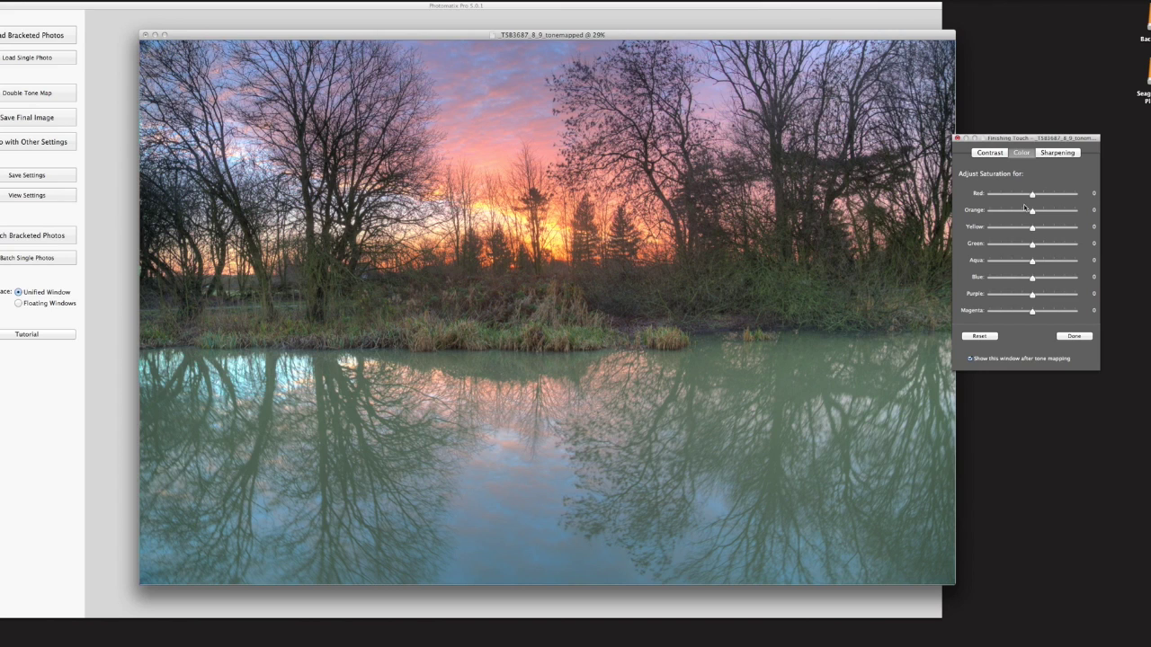
pyautogui.moveTo(1032, 211); pyautogui.dragTo(1033, 211)
pyautogui.moveTo(1032, 277); pyautogui.dragTo(1041, 280)
pyautogui.click(1066, 154)
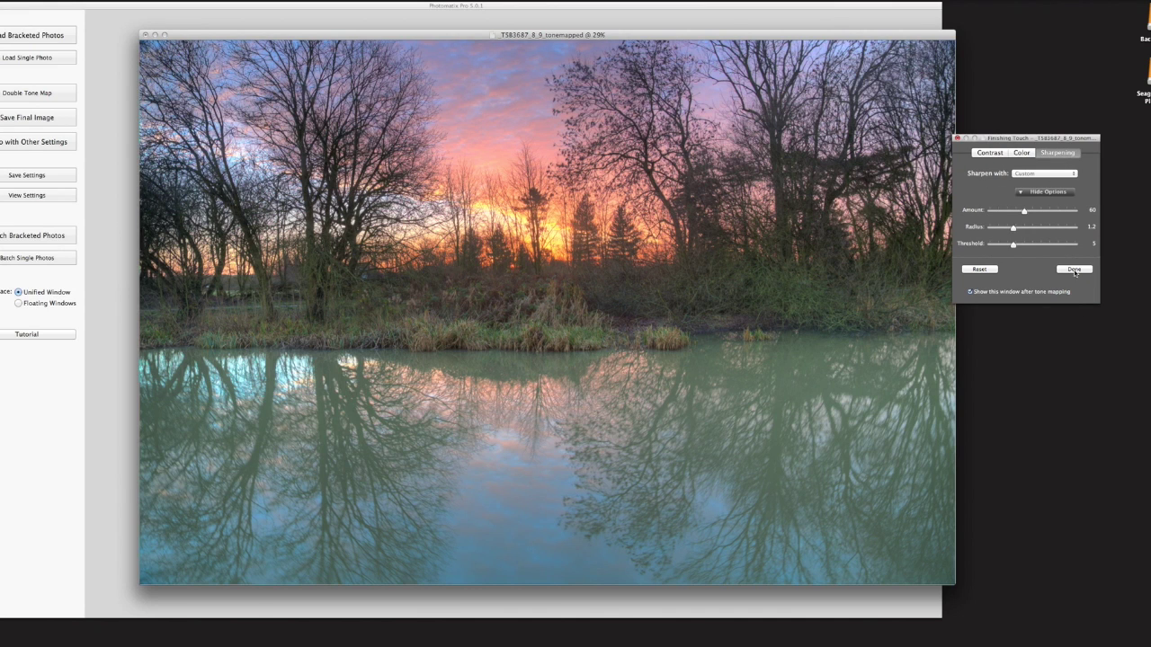
pyautogui.click(1075, 270)
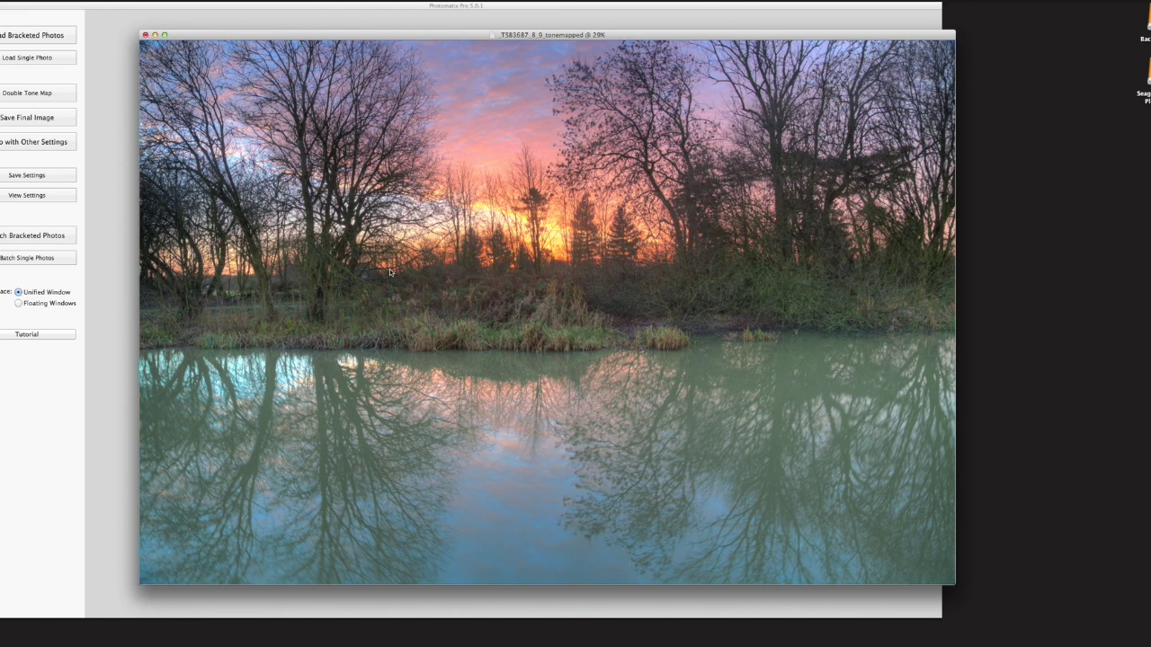
pyautogui.click(32, 124)
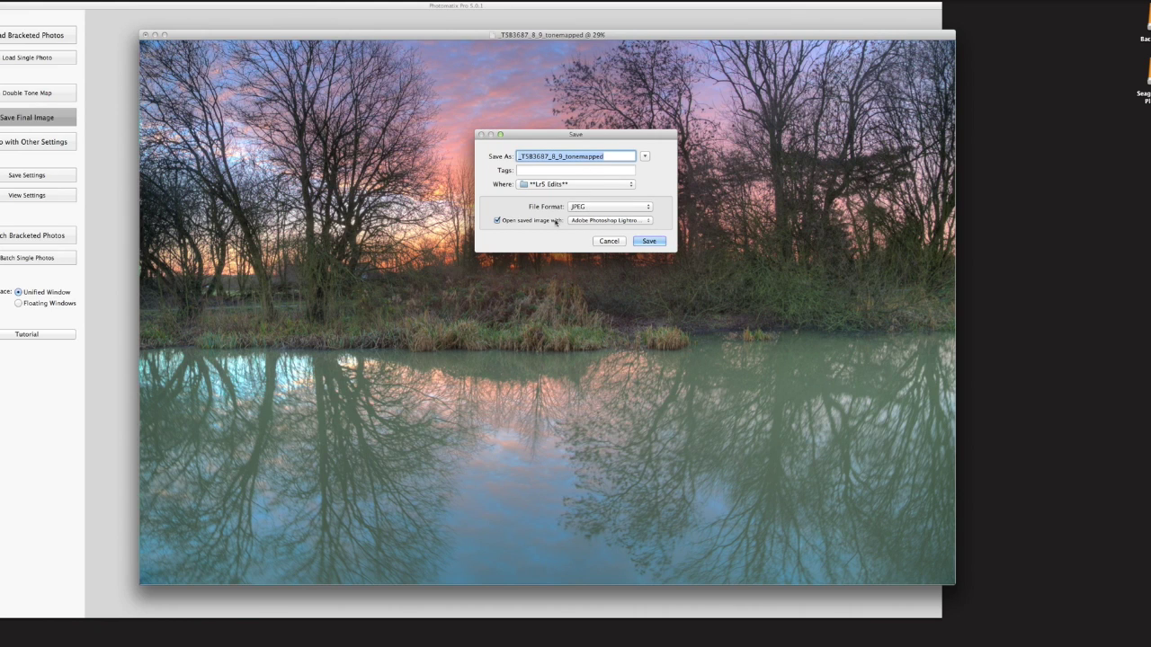
# - Save the final image as the JPEG 'Foxton Locks_tonemapped', opening it in Lightroom
pyautogui.click(561, 157)
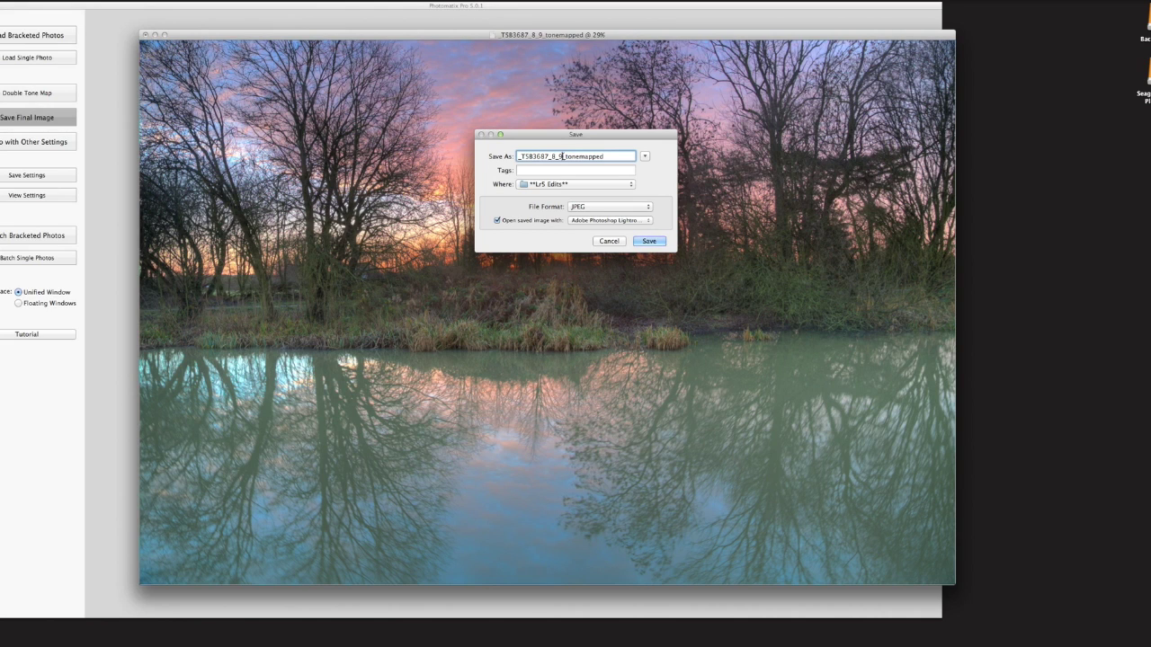
pyautogui.moveTo(561, 156); pyautogui.dragTo(511, 156)
pyautogui.write('Foxton Locks')
pyautogui.click(650, 241)
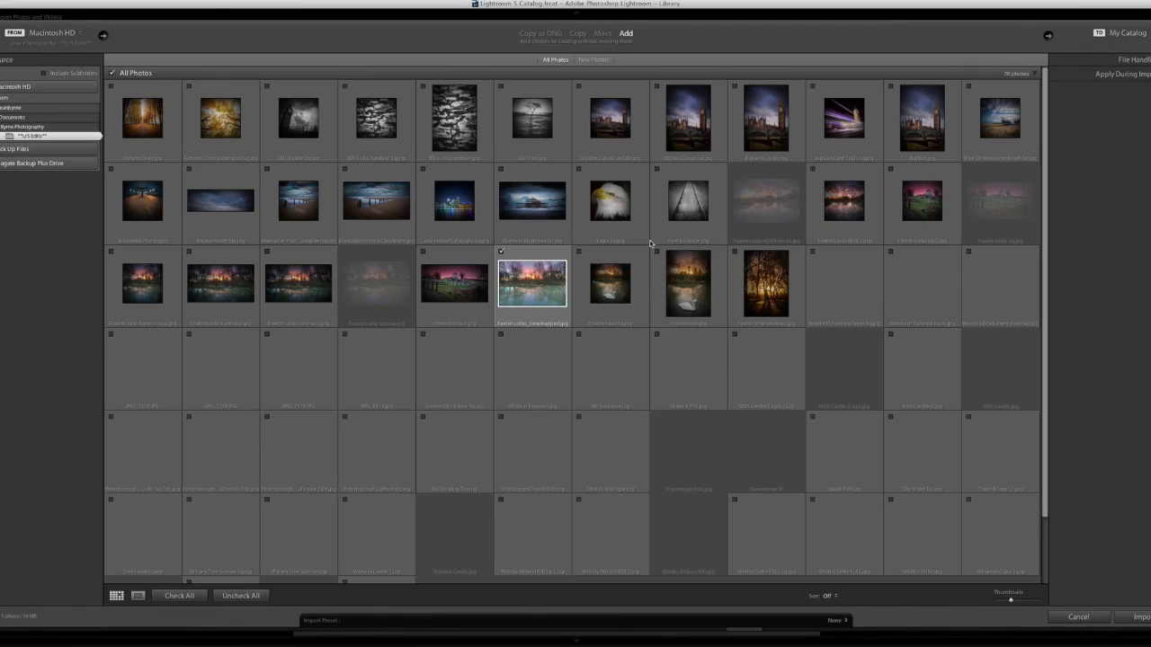
# - Import Foxton Locks_tonemapped.jpg into the Lightroom catalog
pyautogui.scroll(-2, 715, 345)
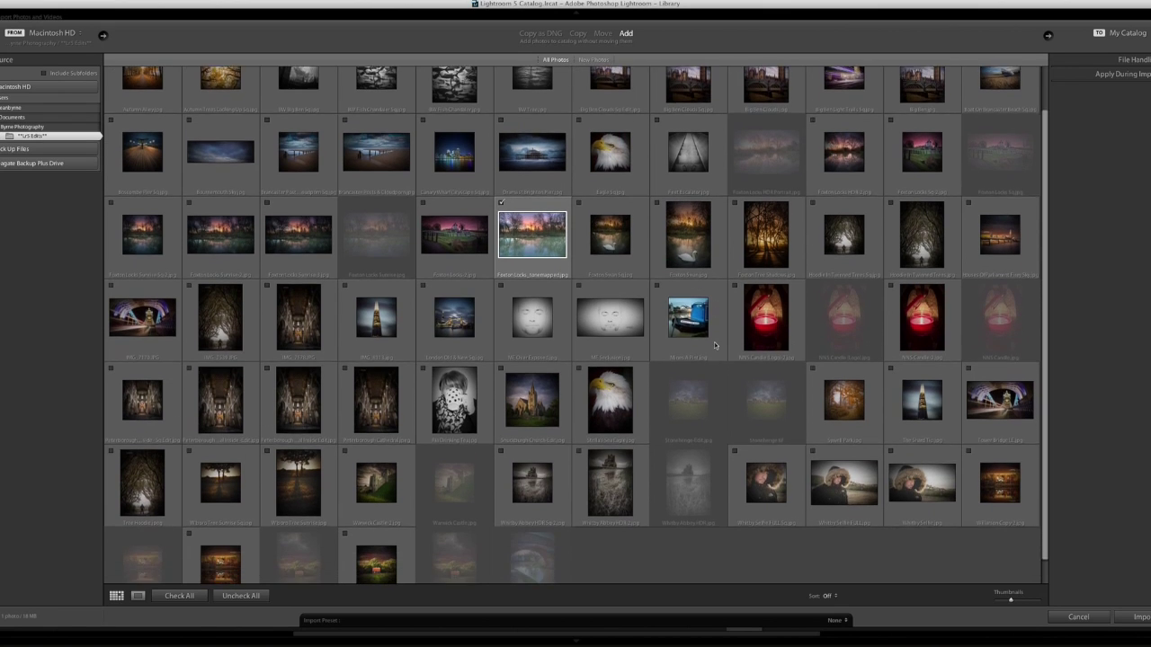
pyautogui.scroll(-1, 715, 345)
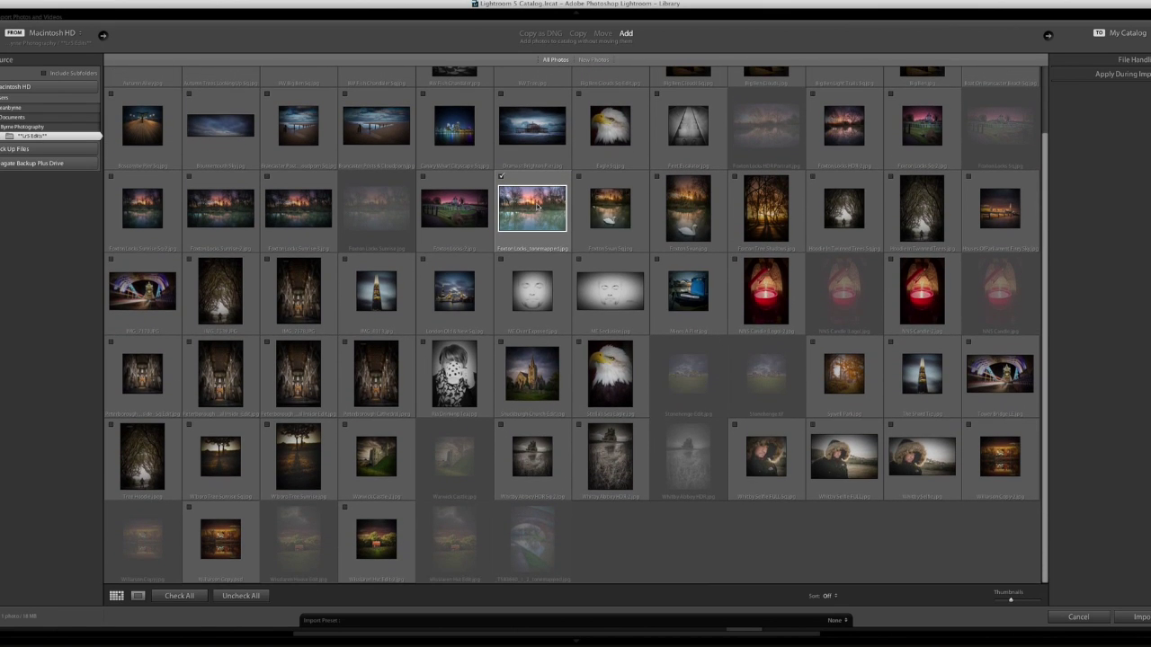
pyautogui.click(1135, 617)
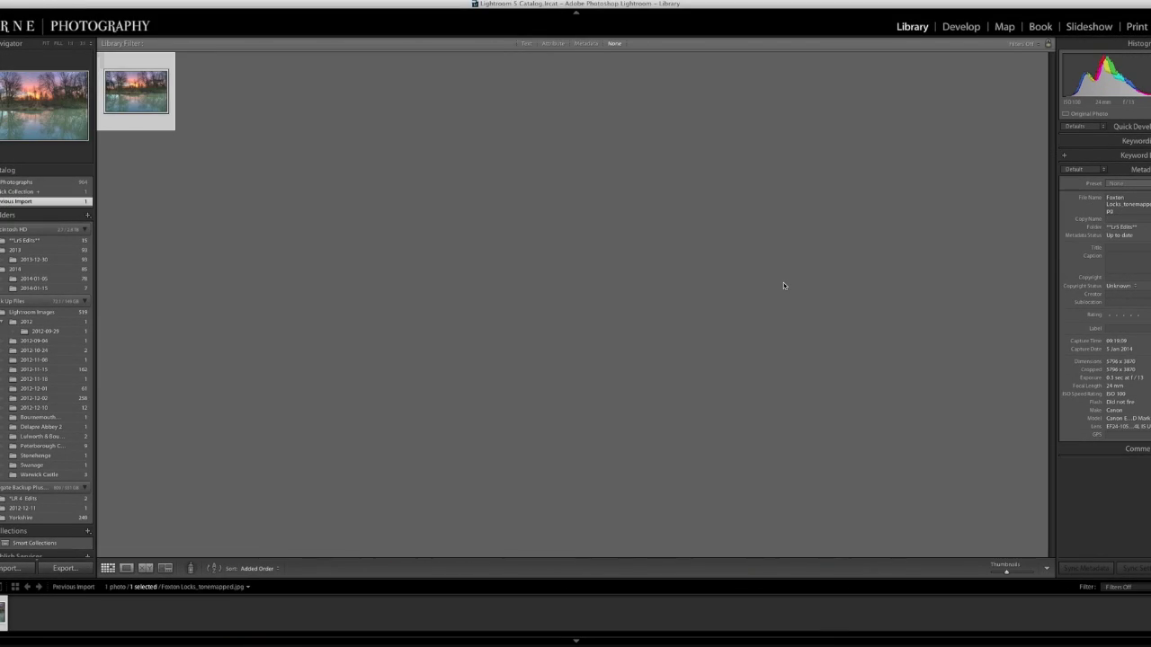
# - Open the Foxton Locks photo in Develop with the filmstrip hidden, and lower exposure slightly
pyautogui.doubleClick(156, 99)
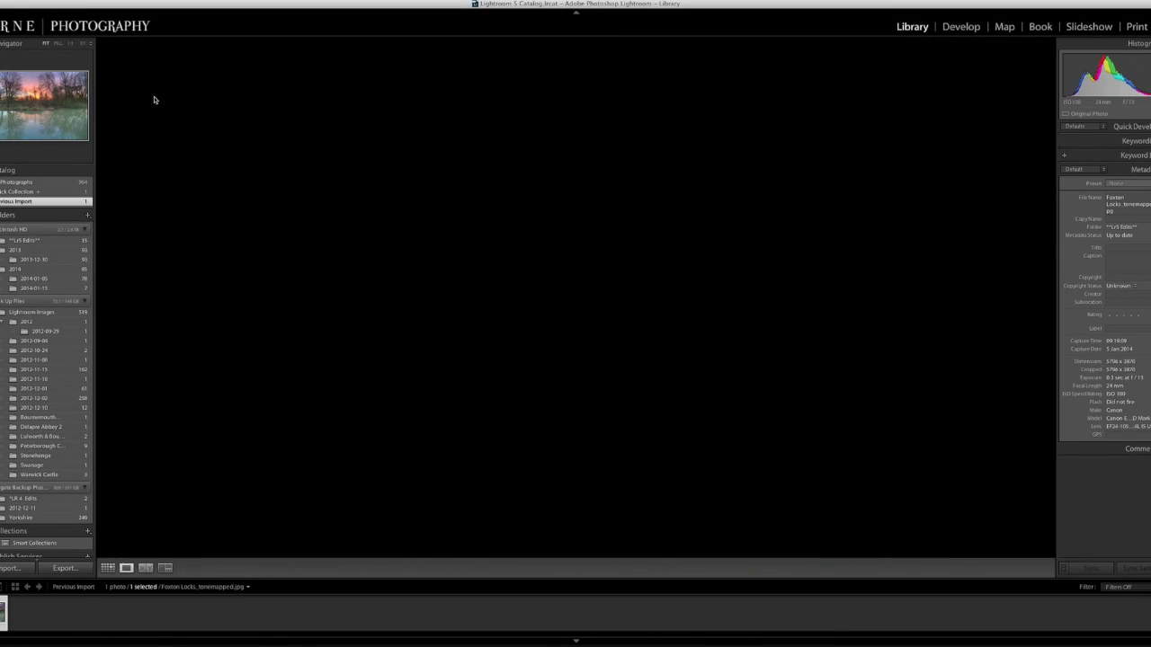
pyautogui.click(962, 27)
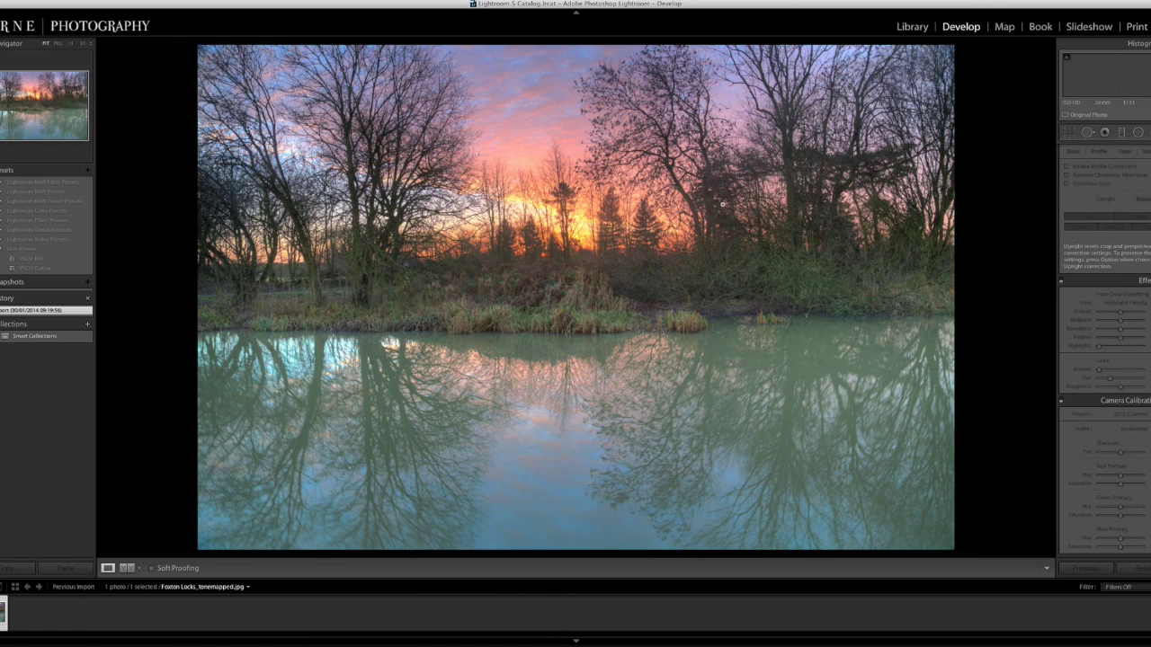
pyautogui.click(575, 641)
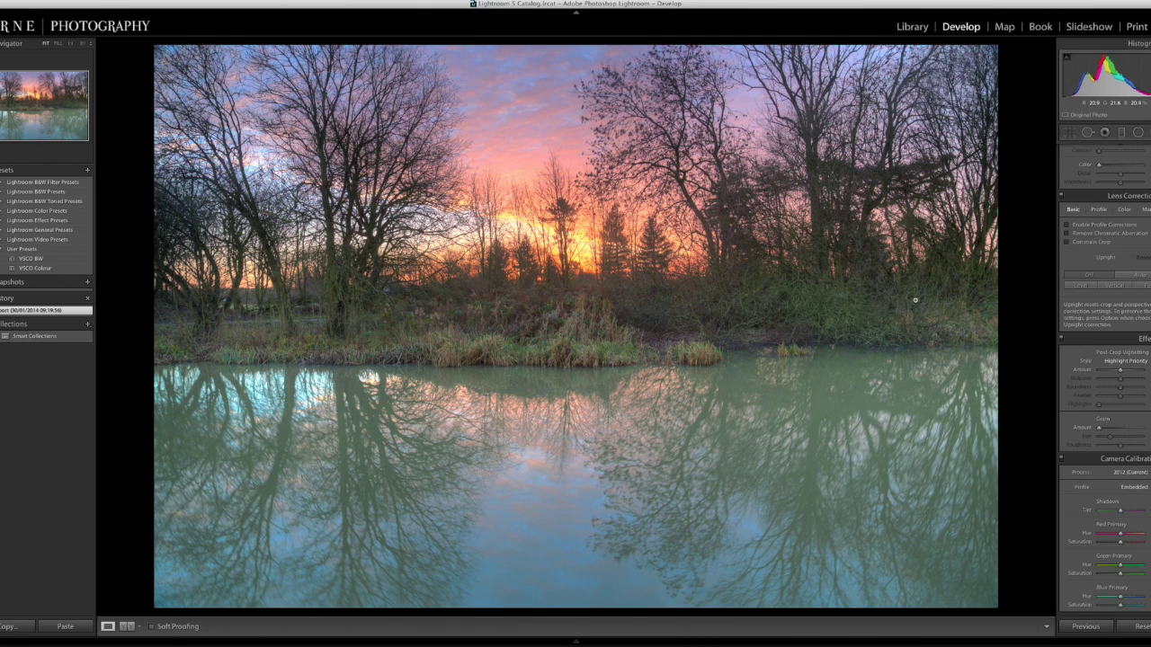
pyautogui.scroll(5, 1131, 282)
pyautogui.scroll(12, 1130, 281)
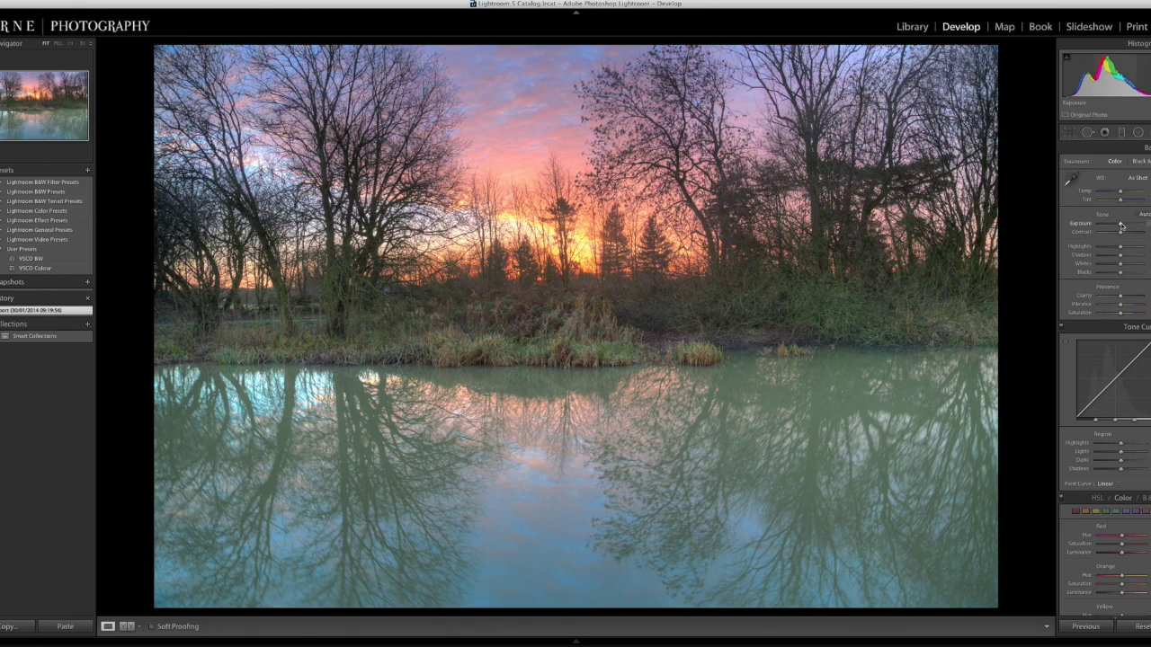
pyautogui.moveTo(1120, 226); pyautogui.dragTo(1121, 226)
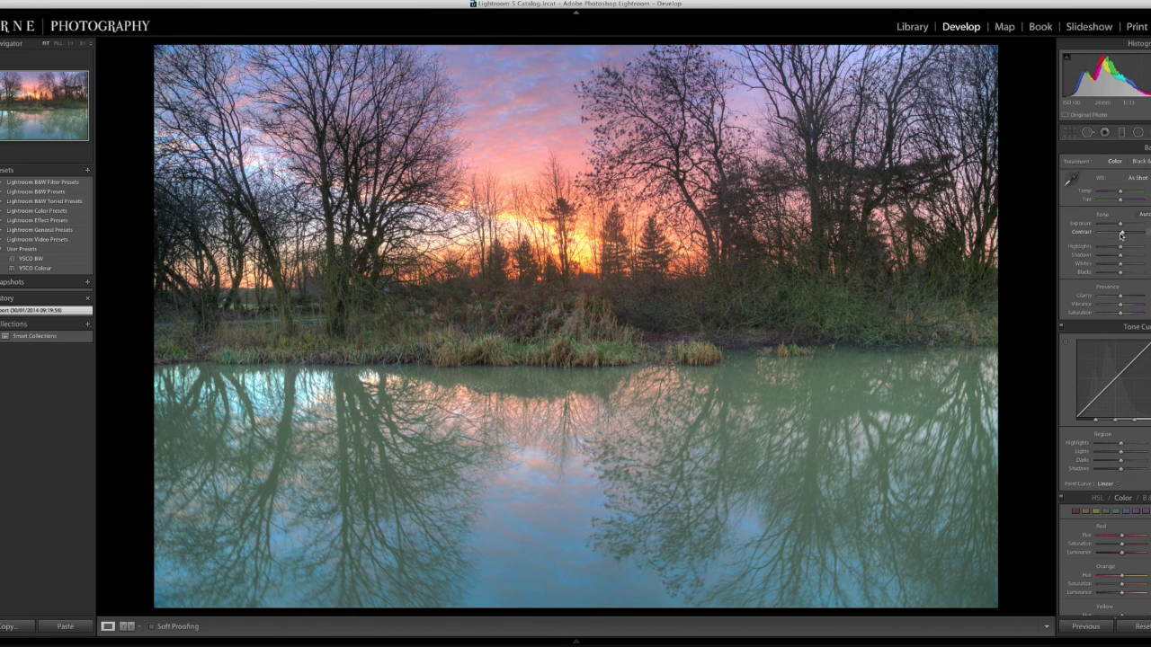
# - Set Contrast to +10 and Whites to -12, and fine-tune Vibrance and Saturation
pyautogui.moveTo(1121, 234); pyautogui.dragTo(1121, 259)
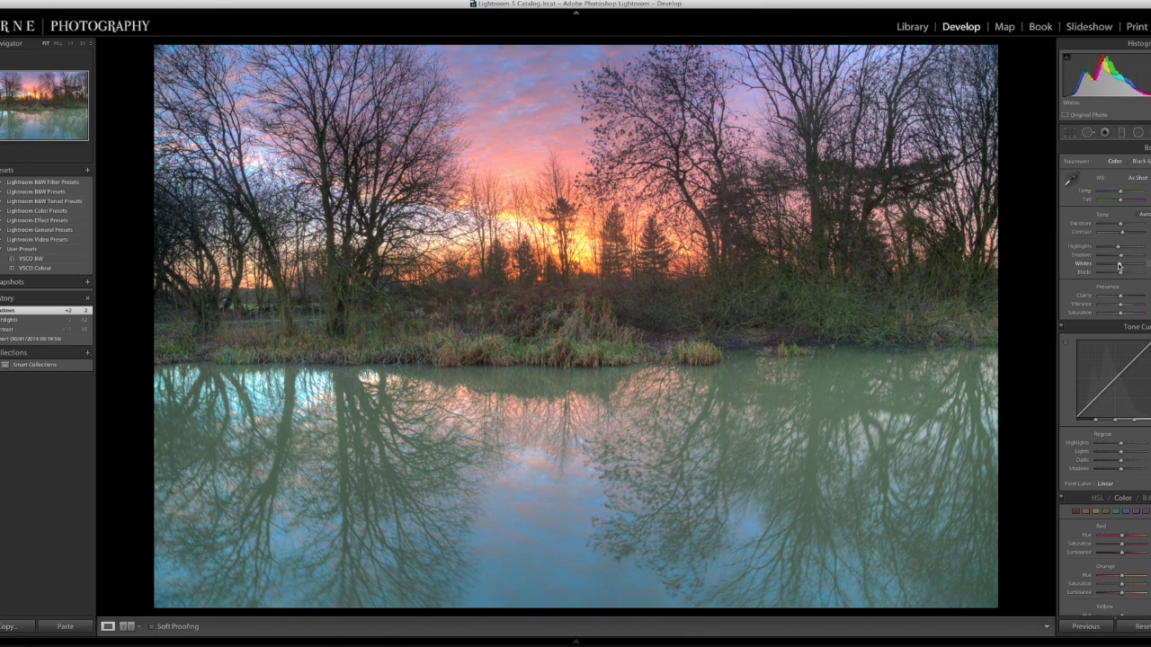
pyautogui.moveTo(1118, 266); pyautogui.dragTo(1122, 298)
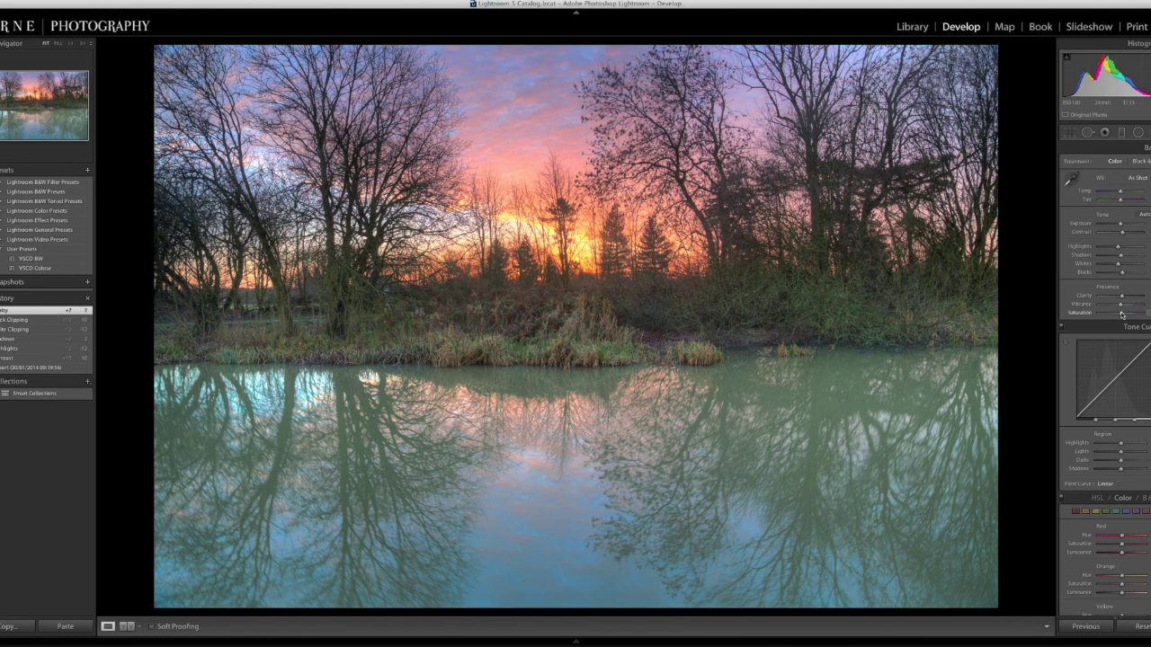
pyautogui.moveTo(1122, 314); pyautogui.dragTo(1122, 314)
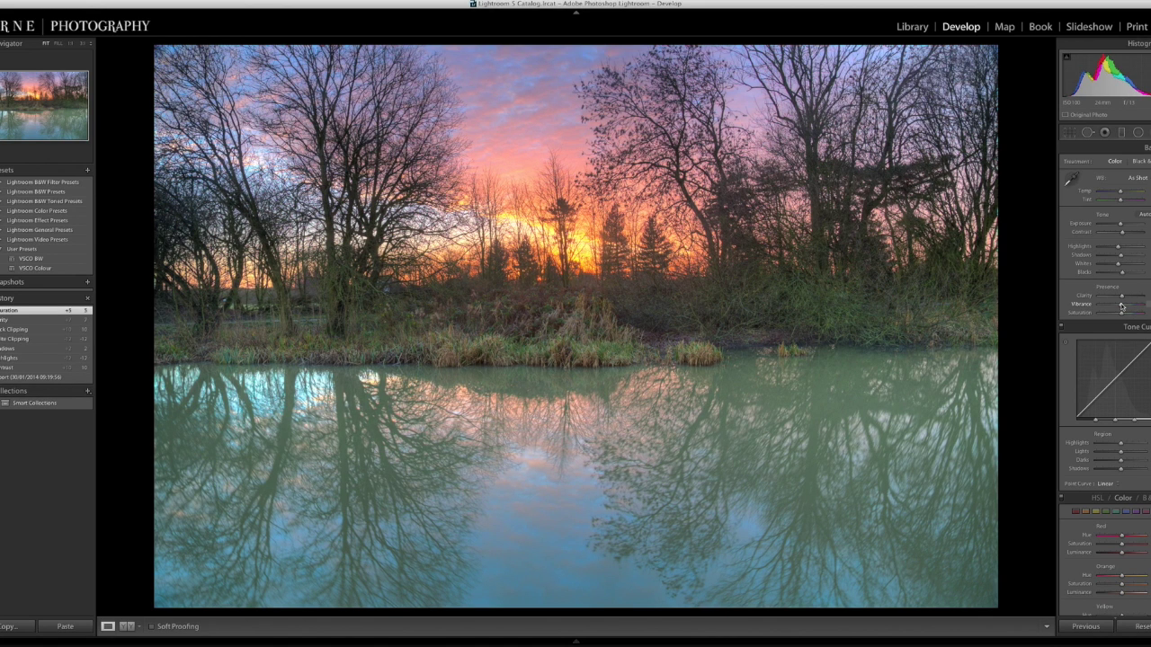
pyautogui.moveTo(1122, 306); pyautogui.dragTo(1121, 307)
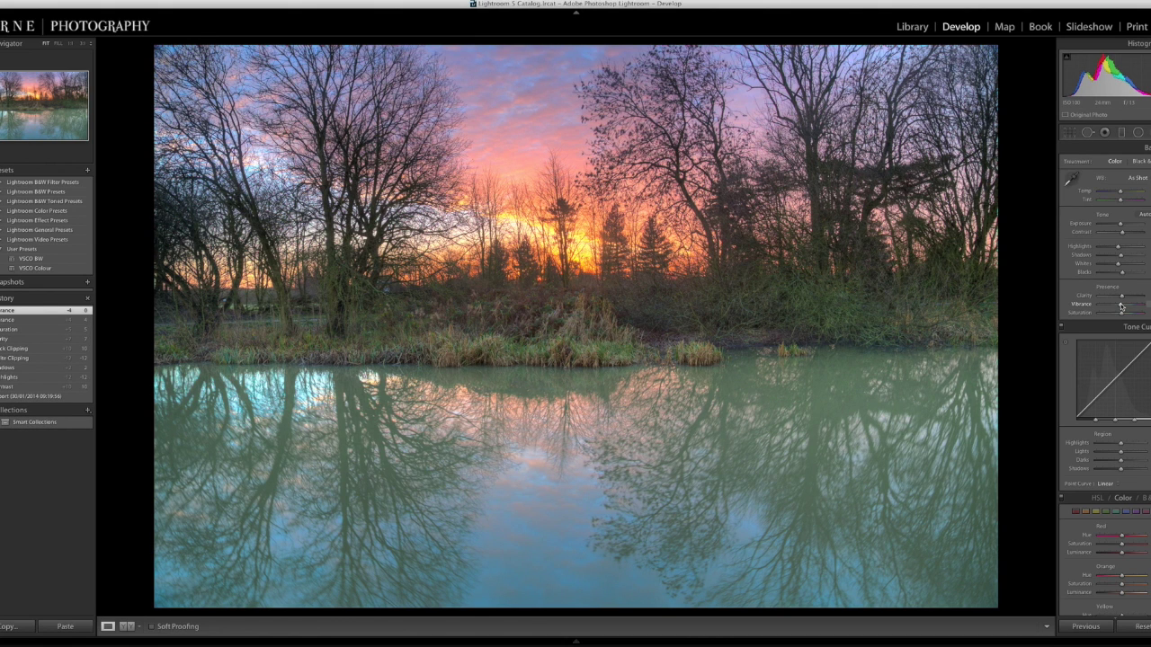
pyautogui.moveTo(1122, 307); pyautogui.dragTo(1121, 307)
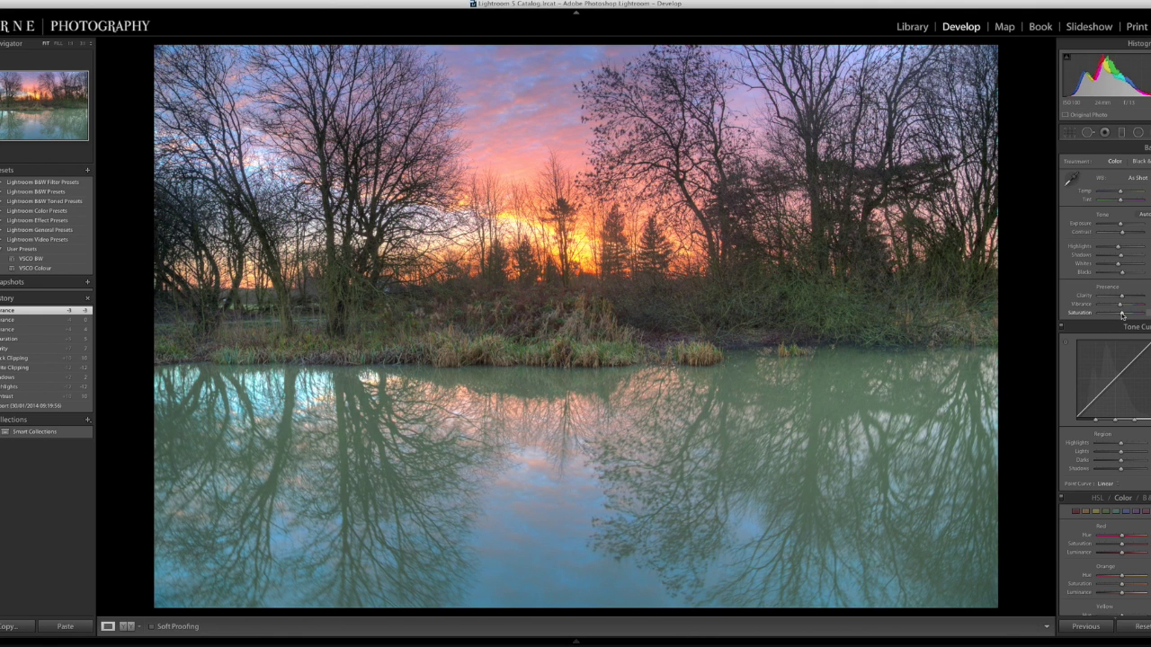
pyautogui.moveTo(1122, 314); pyautogui.dragTo(1124, 315)
# - Pull the tone curve Highlights down for the sky and lift Darks to +2 and Shadows to +4
pyautogui.scroll(-3, 1120, 288)
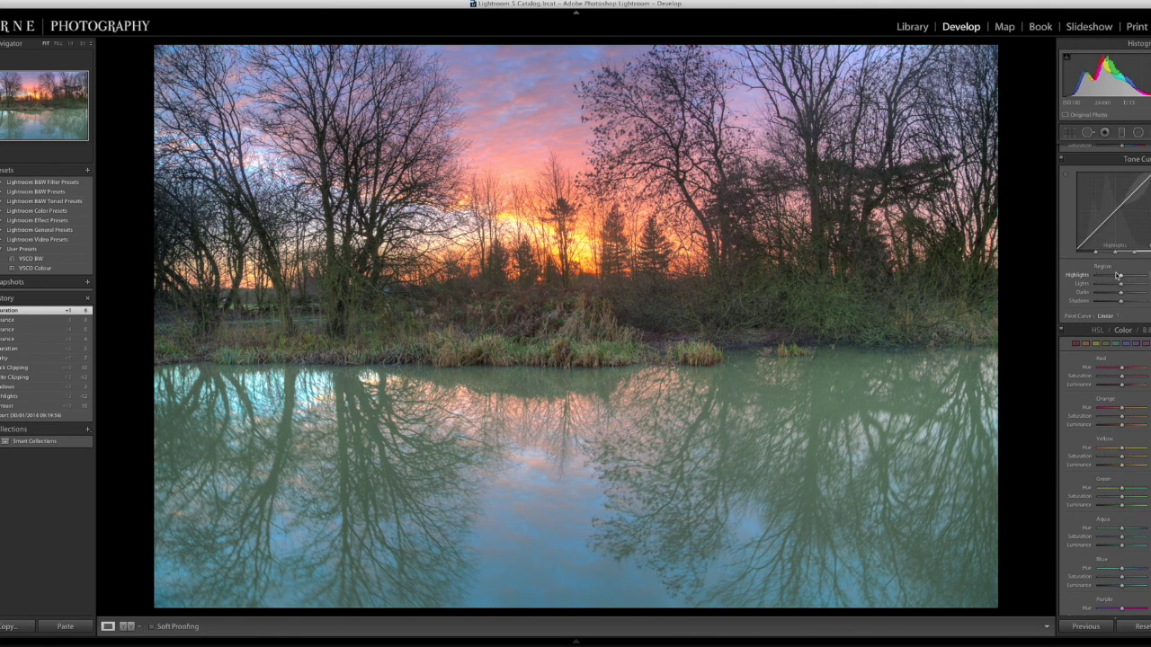
pyautogui.moveTo(1119, 275)
pyautogui.mouseDown()
pyautogui.moveTo(1107, 276)
pyautogui.moveTo(1122, 288)
pyautogui.mouseUp()
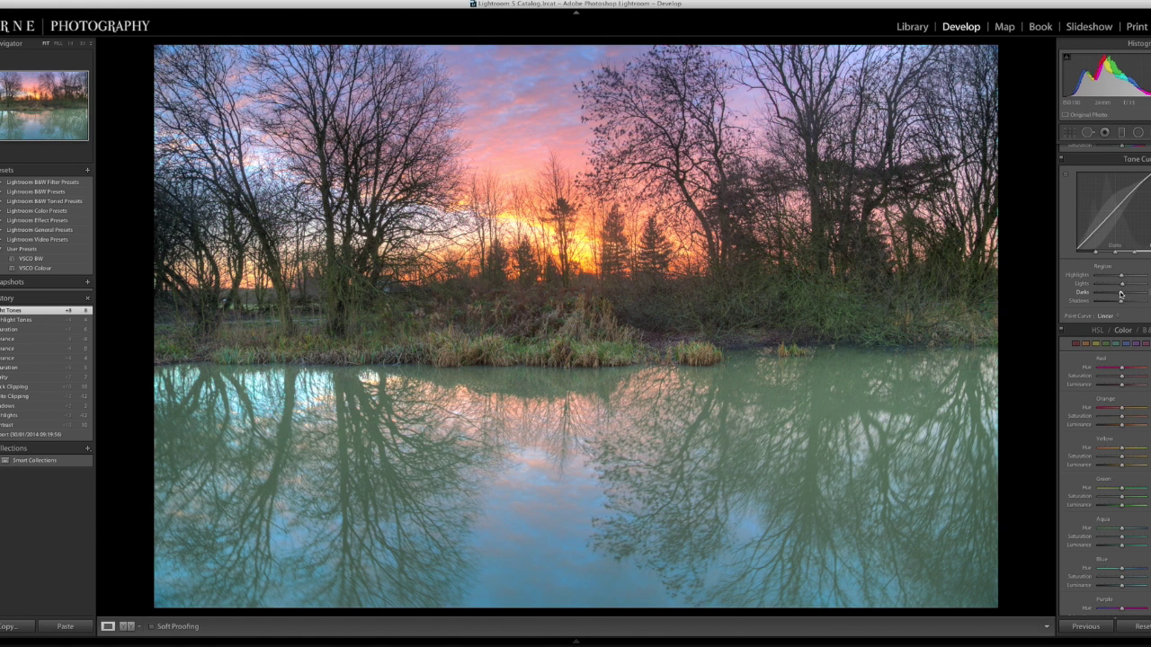
pyautogui.moveTo(1120, 295); pyautogui.dragTo(1121, 294)
pyautogui.moveTo(1122, 295); pyautogui.dragTo(1122, 295)
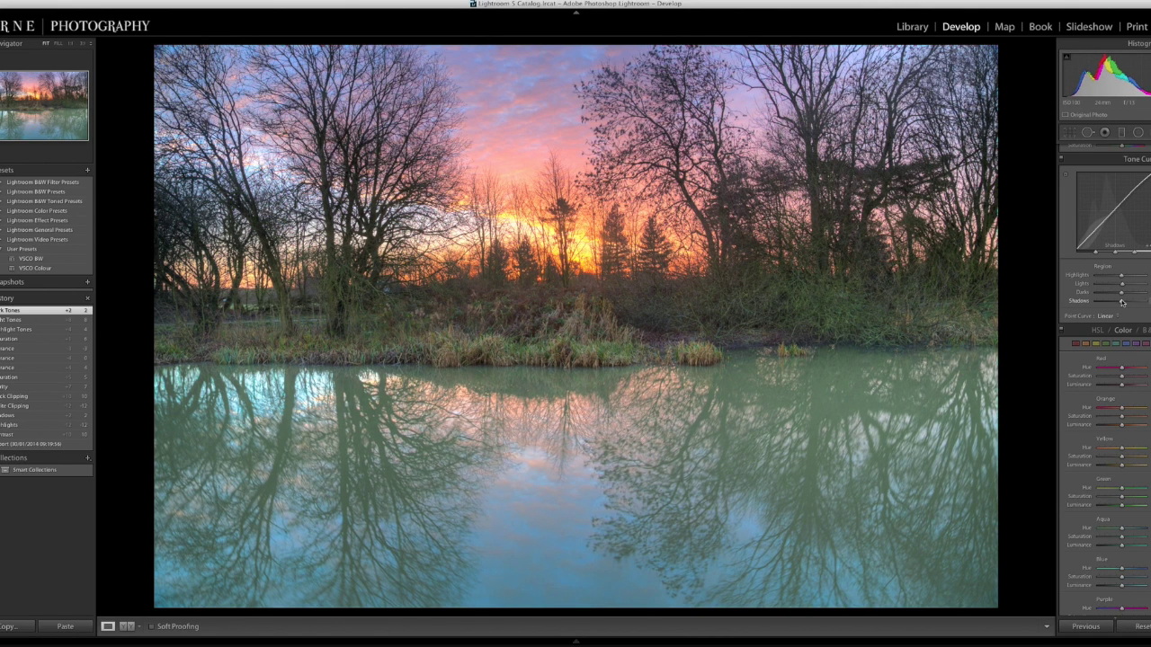
pyautogui.moveTo(1122, 303); pyautogui.dragTo(1124, 303)
pyautogui.scroll(-2, 1123, 342)
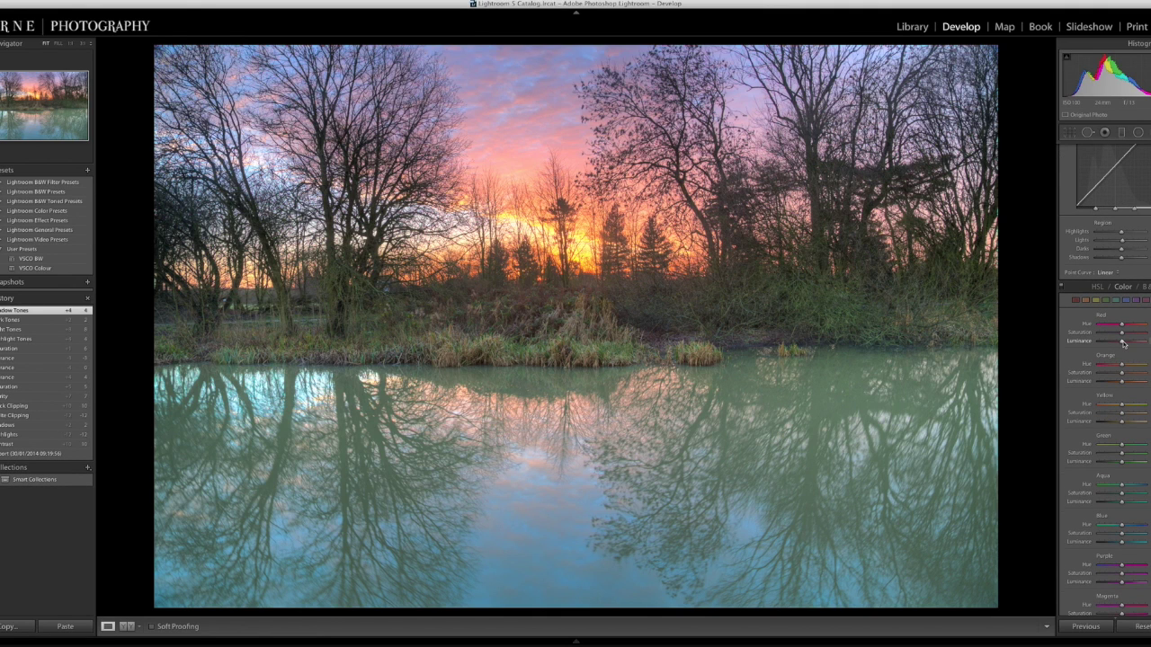
# - Nudge Blue saturation up, adjust Green, and raise Aqua saturation to +17 in HSL
pyautogui.scroll(-2, 1124, 359)
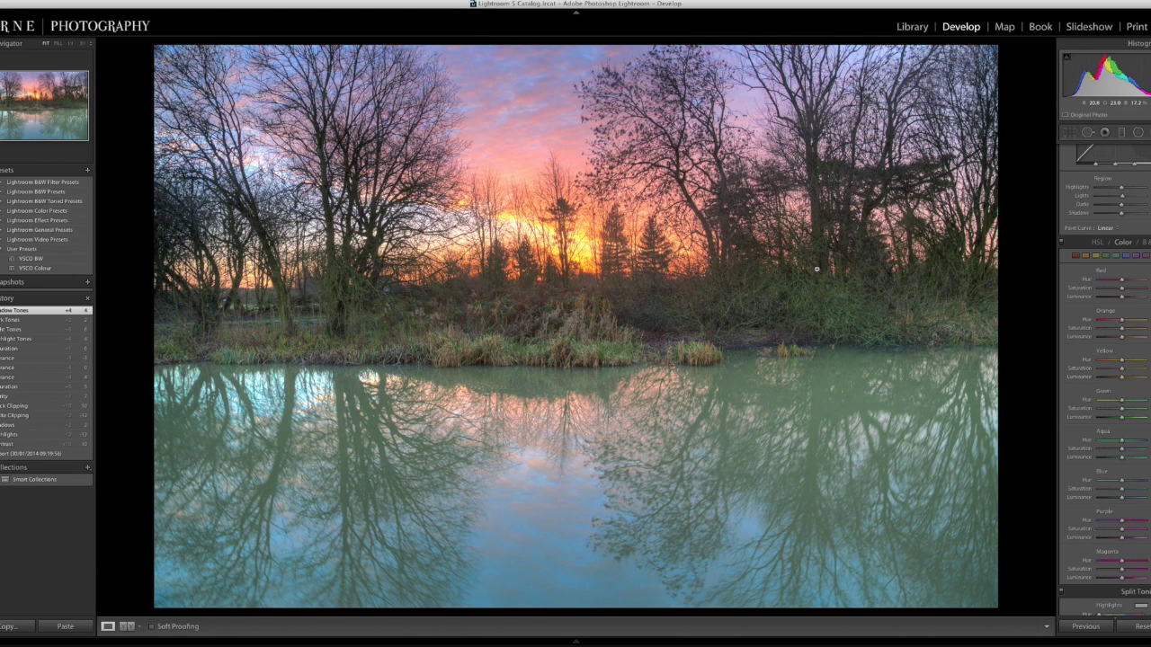
pyautogui.scroll(-2, 1124, 450)
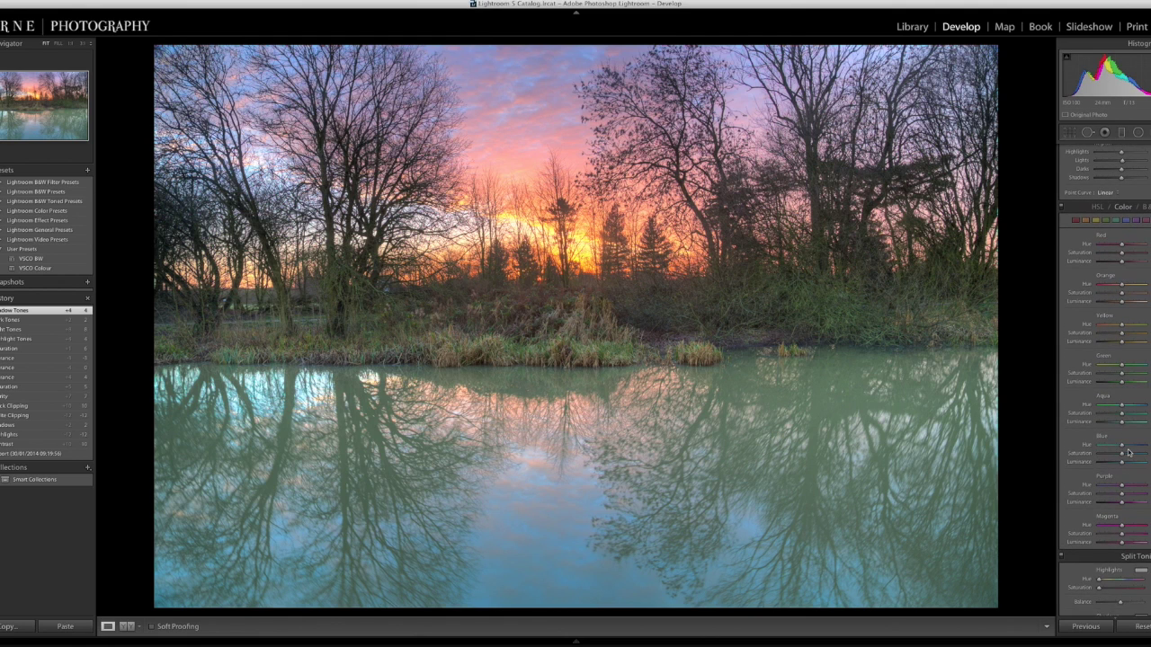
pyautogui.scroll(-1, 1126, 451)
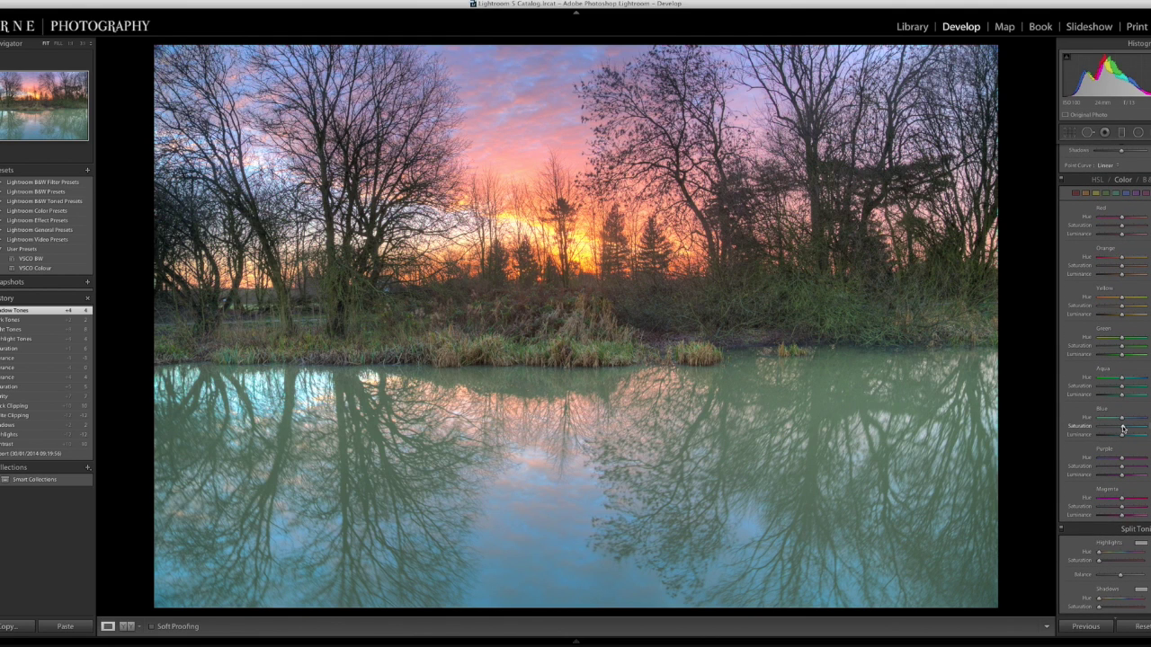
pyautogui.moveTo(1125, 429); pyautogui.dragTo(1124, 429)
pyautogui.moveTo(1123, 430); pyautogui.dragTo(1125, 430)
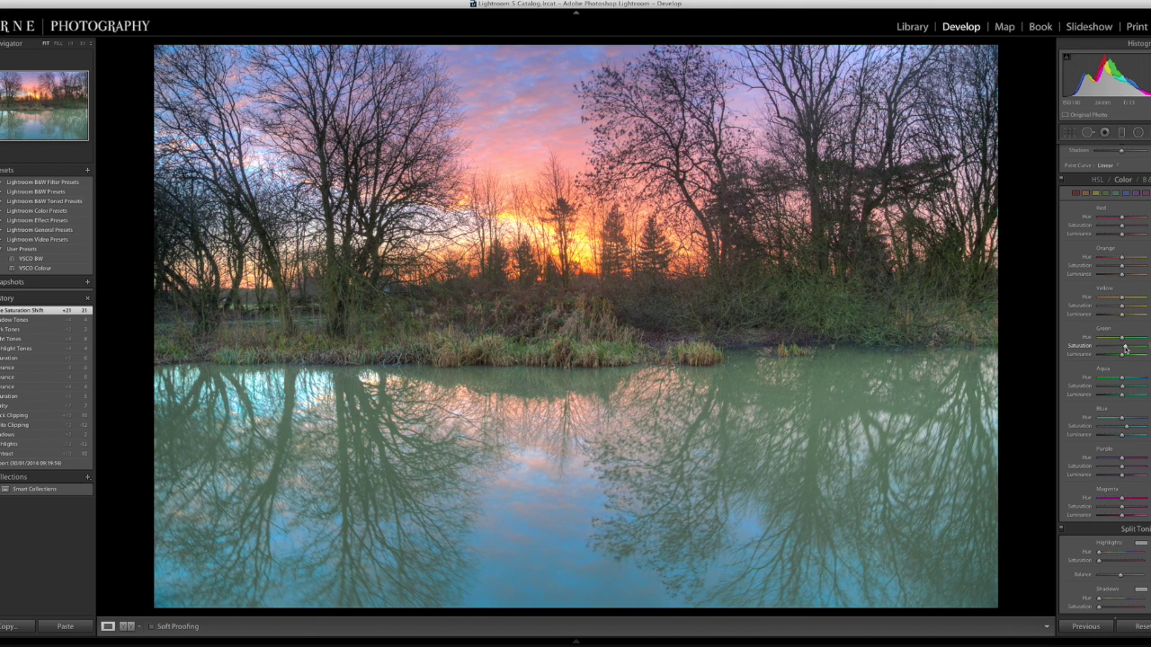
pyautogui.moveTo(1124, 348); pyautogui.dragTo(1123, 347)
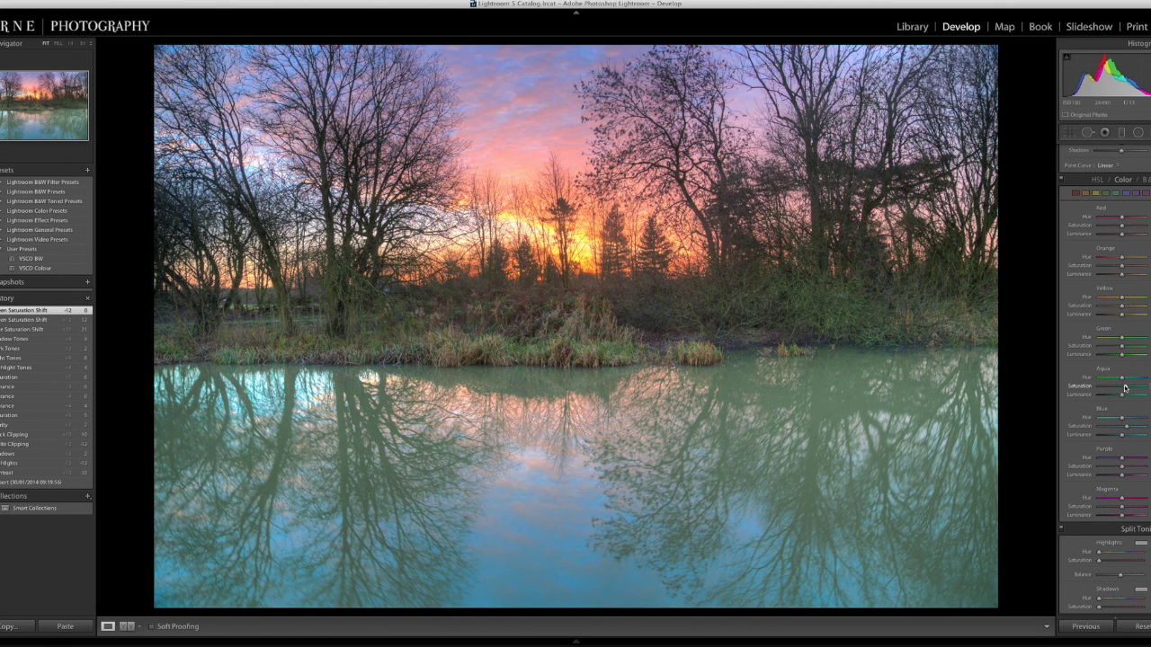
pyautogui.moveTo(1124, 387); pyautogui.dragTo(1125, 388)
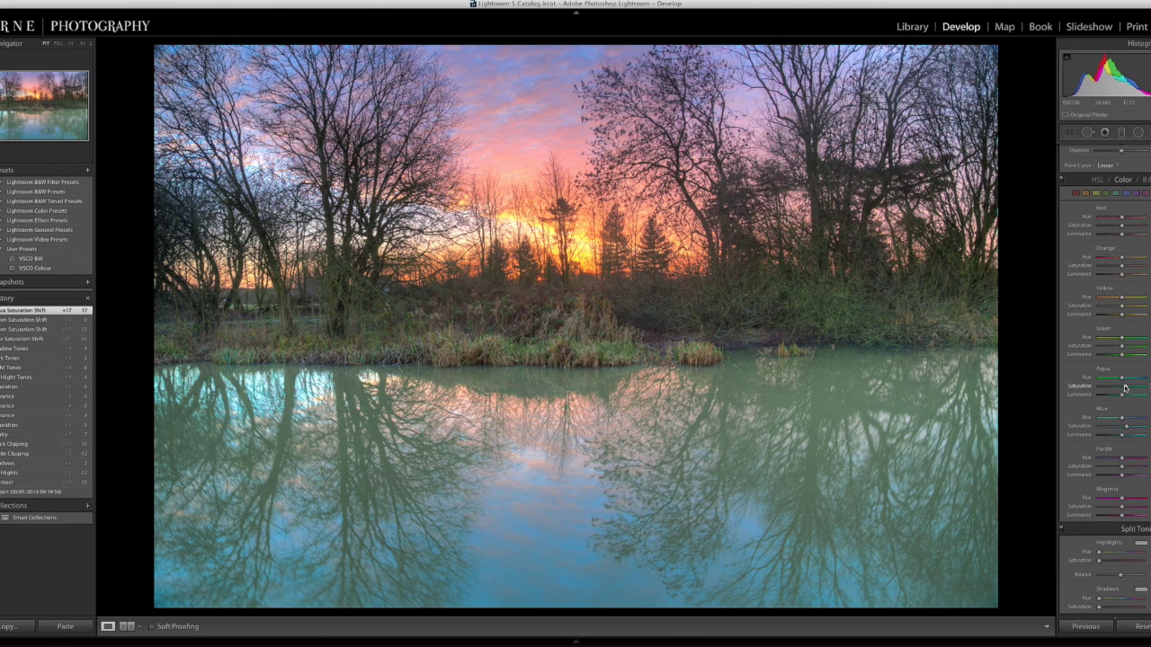
pyautogui.scroll(8, 1124, 359)
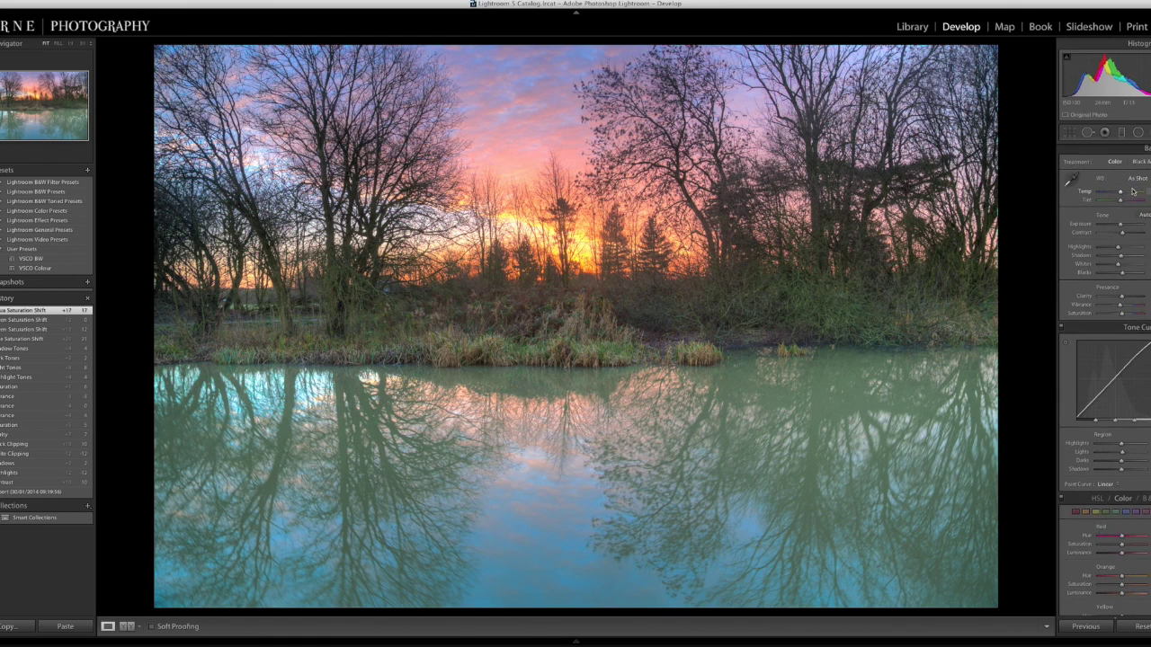
# - Level the photo with a +0.10 crop angle and finish cropping
pyautogui.click(1071, 133)
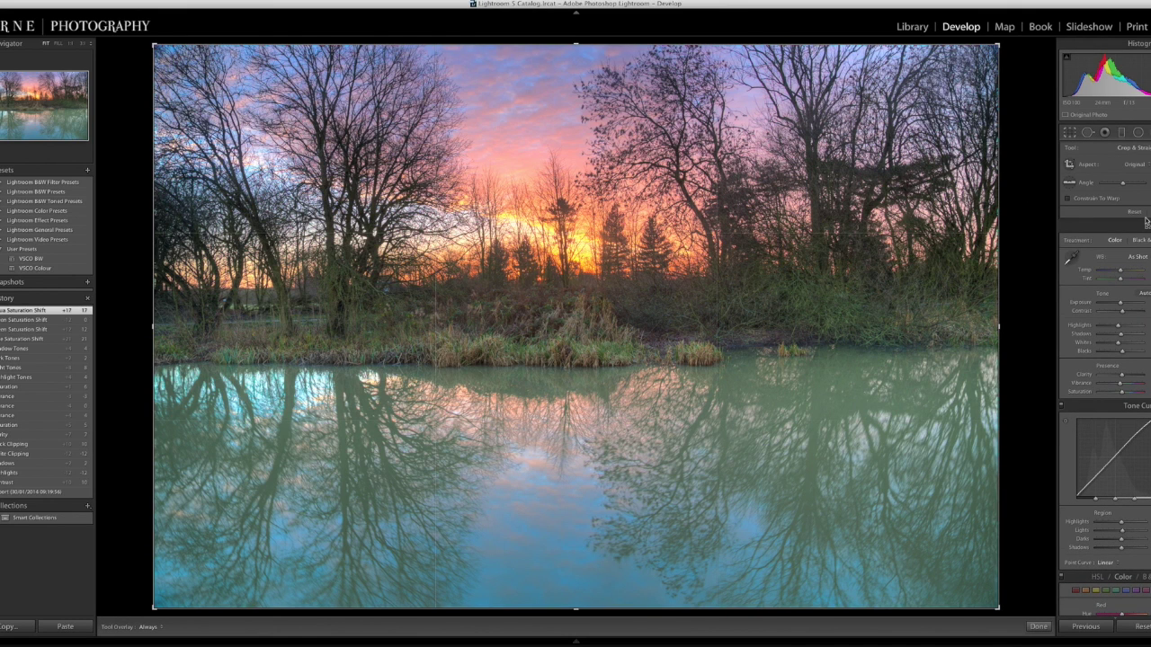
pyautogui.click(1091, 184)
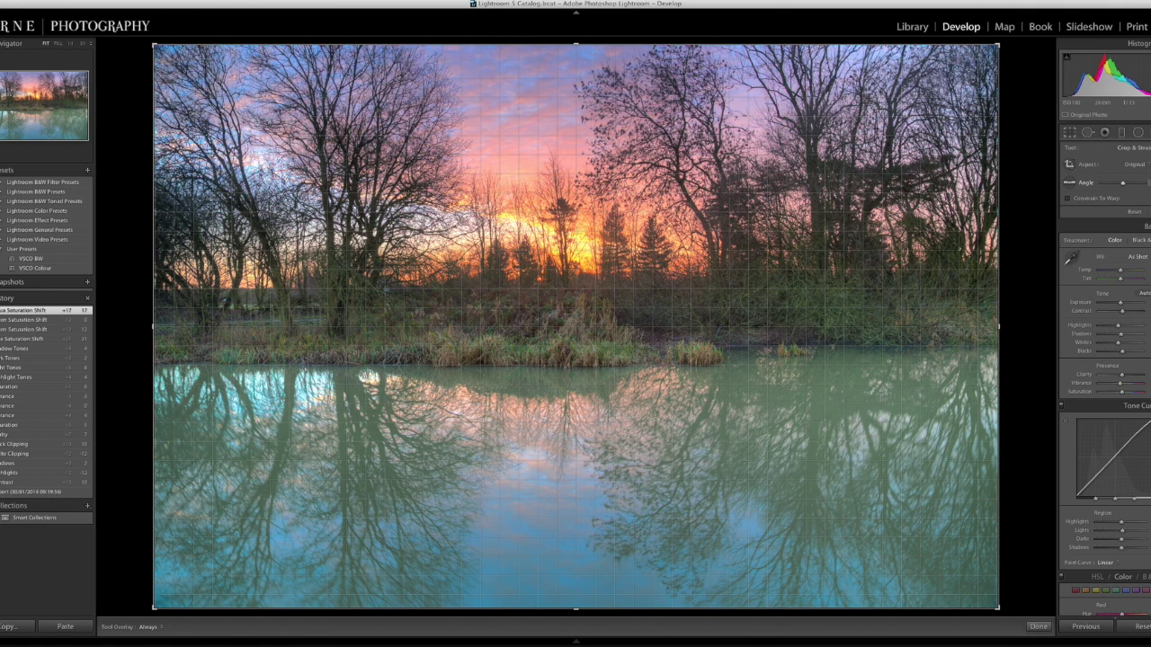
pyautogui.moveTo(1092, 184); pyautogui.dragTo(1094, 184)
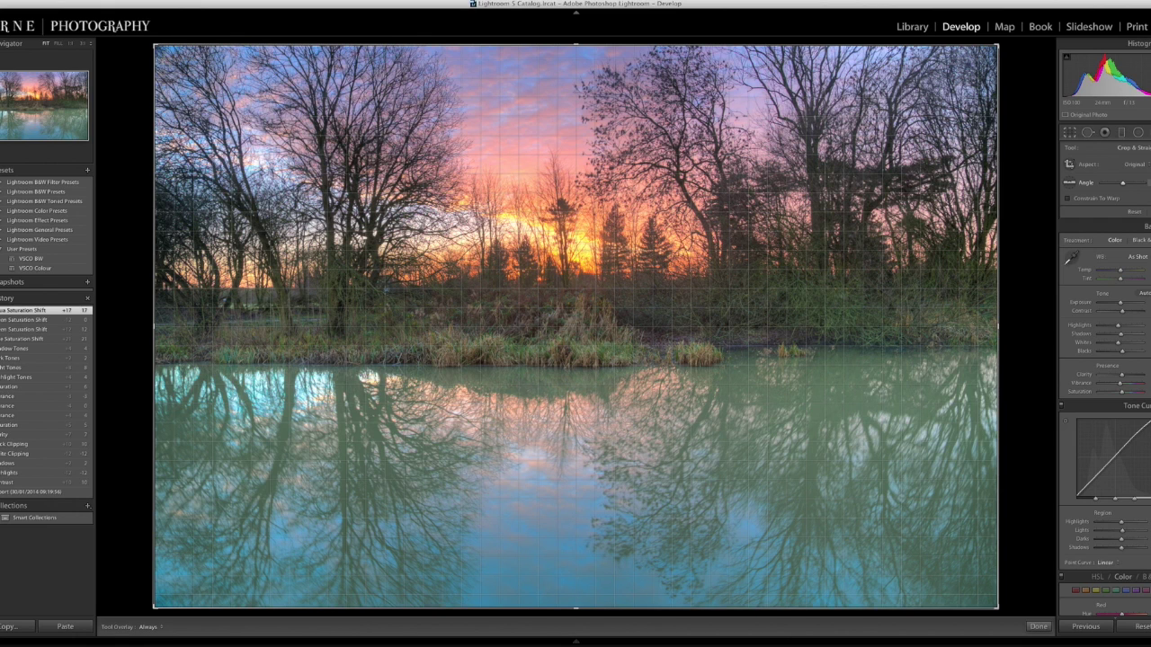
pyautogui.moveTo(1092, 184); pyautogui.dragTo(1091, 183)
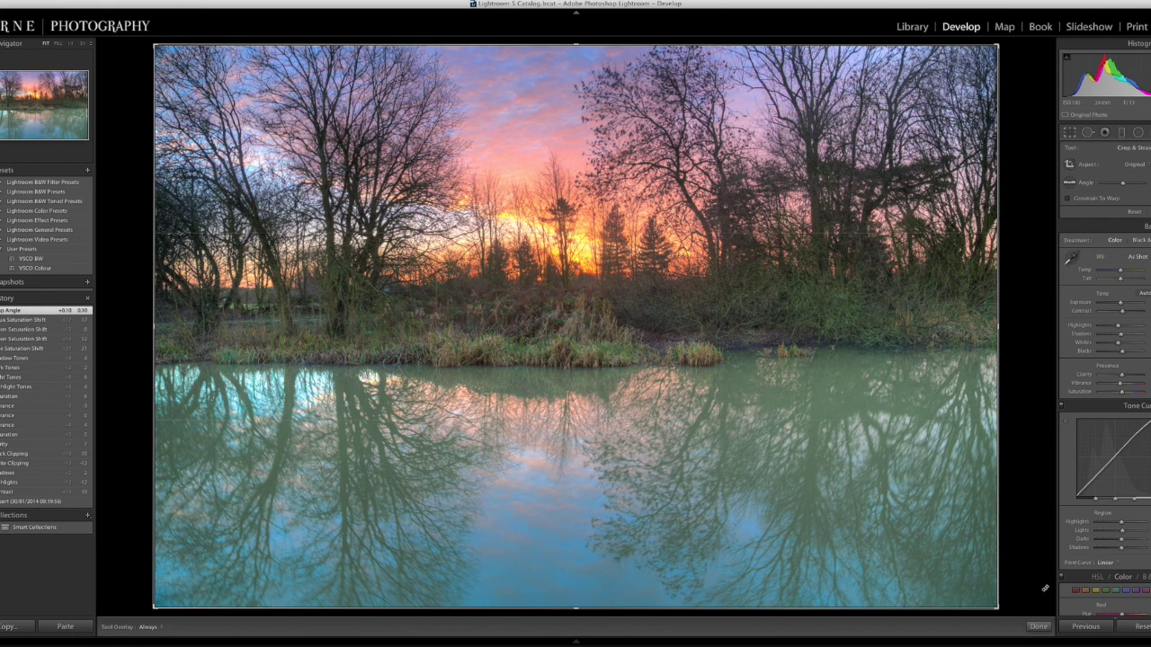
pyautogui.click(1040, 627)
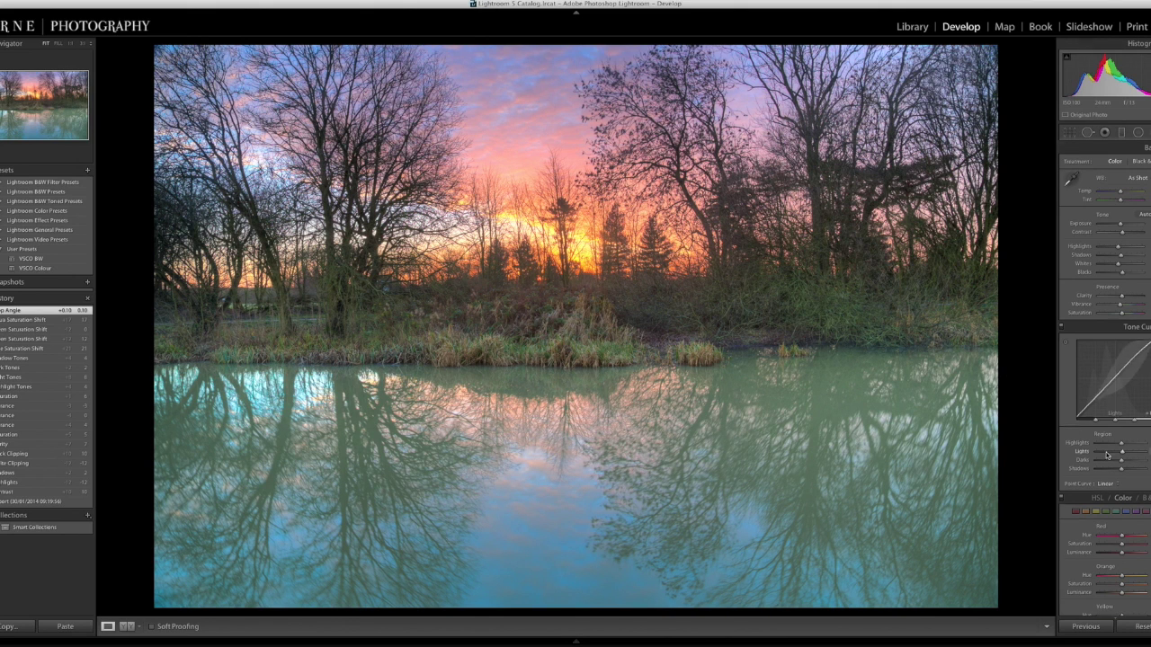
# - Raise sharpening Amount to 41 and add a little luminance noise reduction
pyautogui.scroll(-10, 1106, 454)
pyautogui.scroll(-5, 1106, 454)
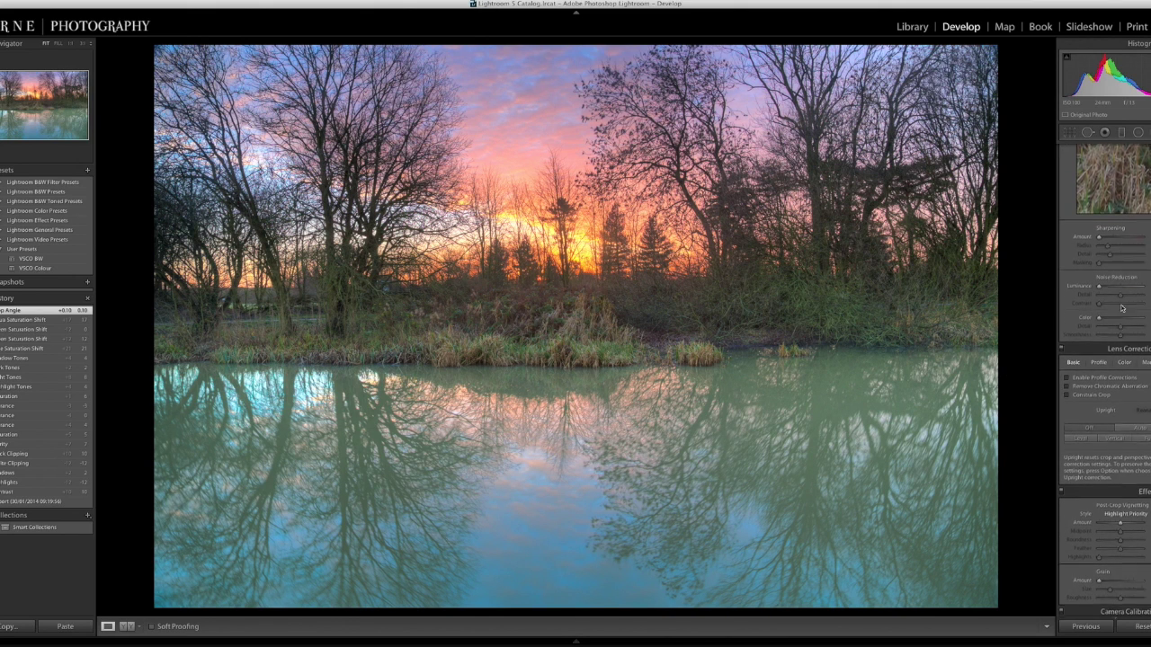
pyautogui.click(1108, 238)
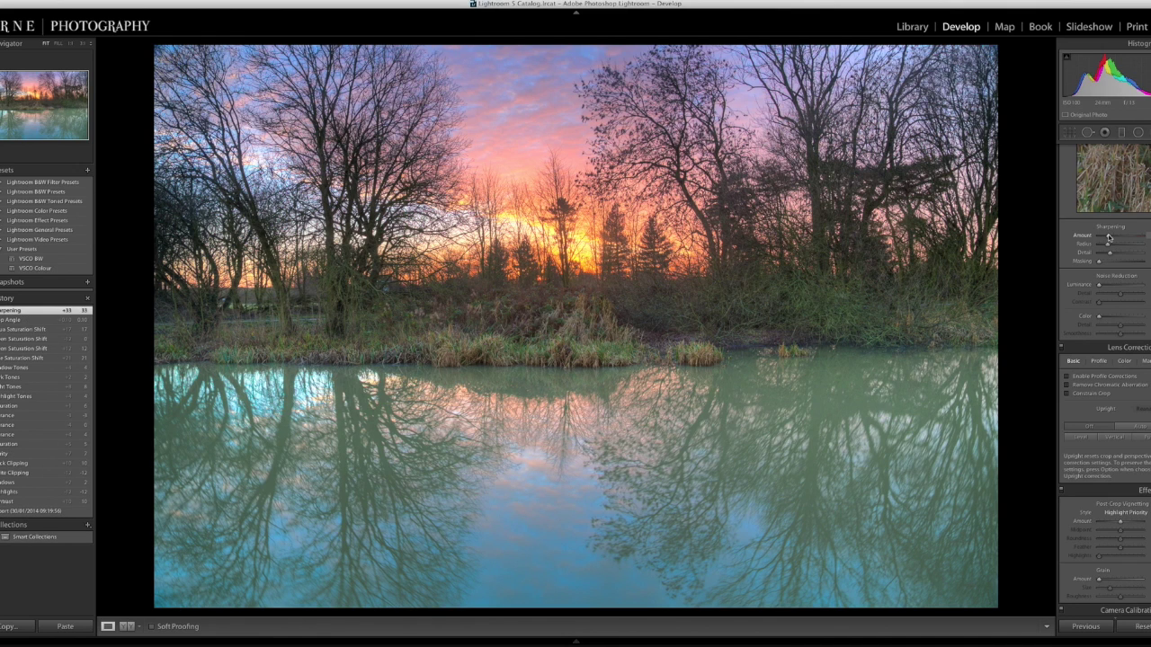
pyautogui.moveTo(1109, 238); pyautogui.dragTo(1116, 253)
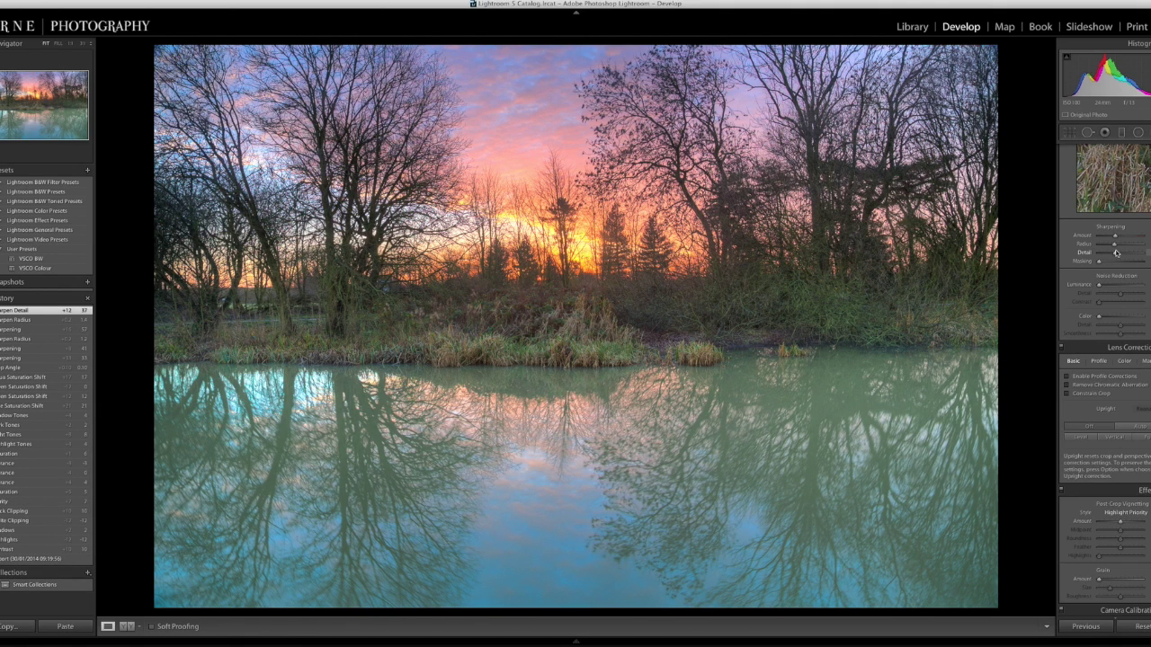
pyautogui.moveTo(1099, 285); pyautogui.dragTo(1099, 285)
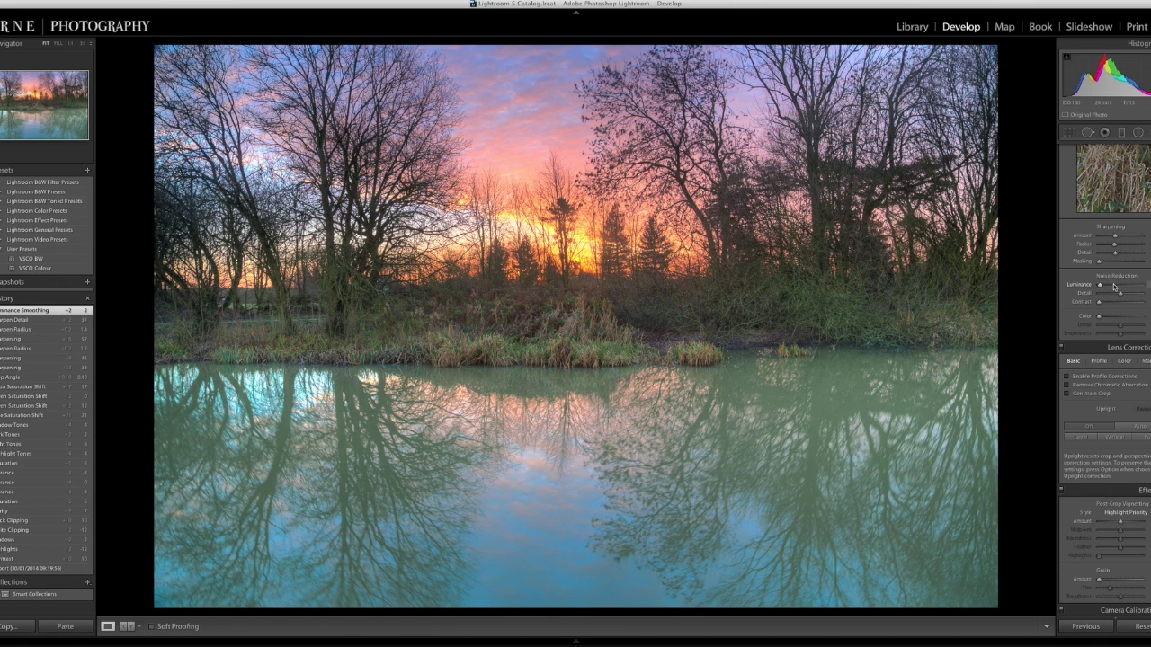
# - Refine sharpening Amount and Radius with grayscale previews and set Masking to 84
pyautogui.keyDown('alt'); pyautogui.click(1118, 237); pyautogui.keyUp('alt')
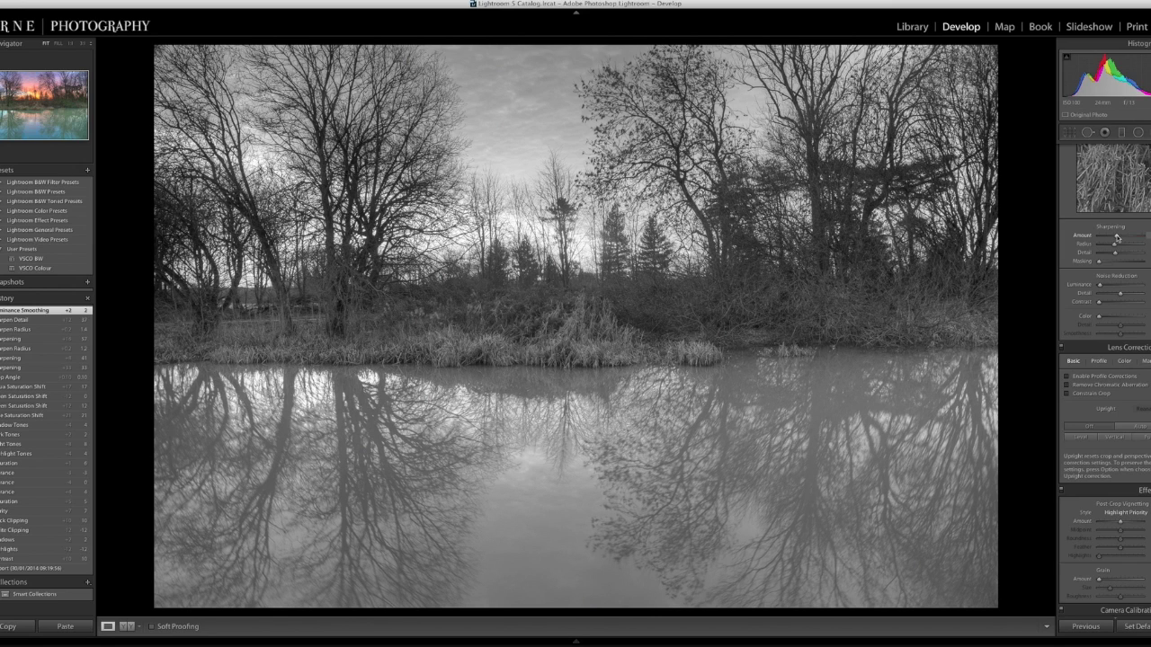
pyautogui.moveTo(1118, 238)
pyautogui.mouseDown()
pyautogui.moveTo(1137, 238)
pyautogui.moveTo(1125, 238)
pyautogui.mouseUp()
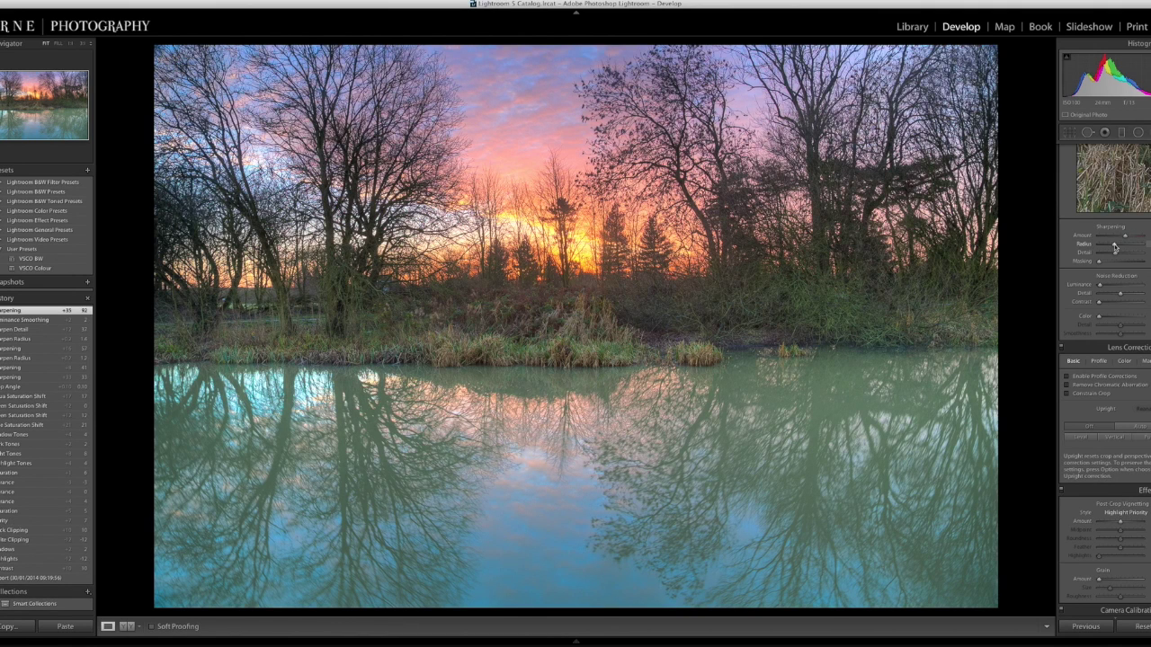
pyautogui.keyDown('alt'); pyautogui.click(1115, 246); pyautogui.keyUp('alt')
pyautogui.moveTo(1115, 246); pyautogui.dragTo(1135, 247)
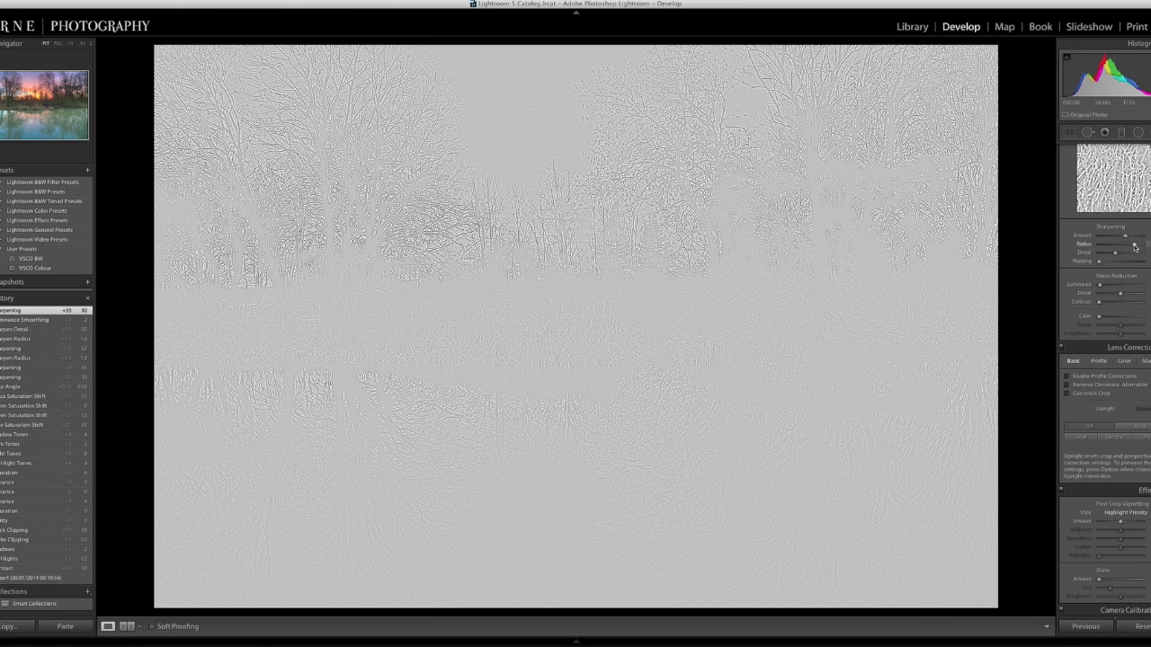
pyautogui.moveTo(1135, 247)
pyautogui.mouseDown()
pyautogui.moveTo(1111, 248)
pyautogui.moveTo(1122, 258)
pyautogui.mouseUp()
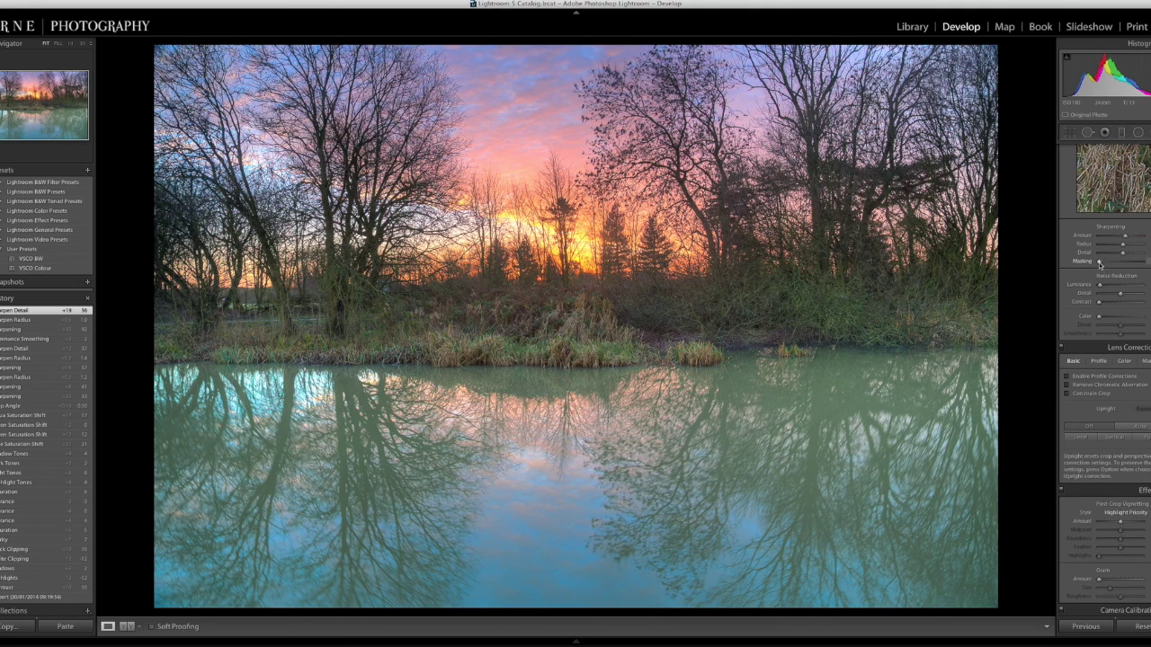
pyautogui.moveTo(1099, 263); pyautogui.dragTo(1128, 266)
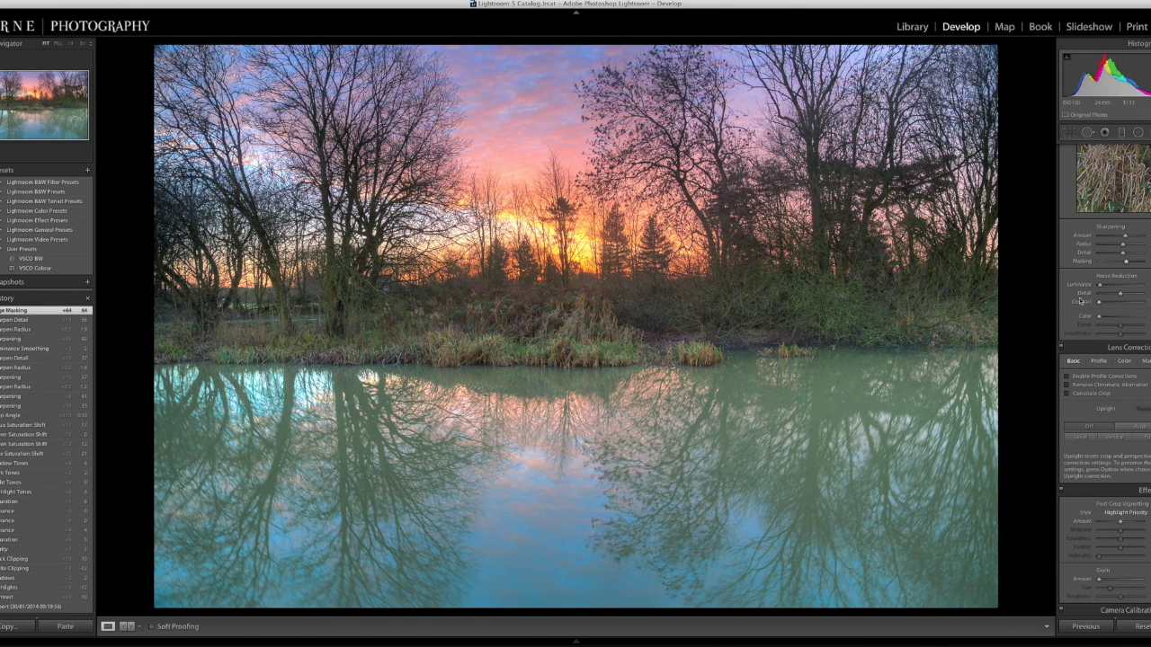
pyautogui.scroll(-4, 1117, 353)
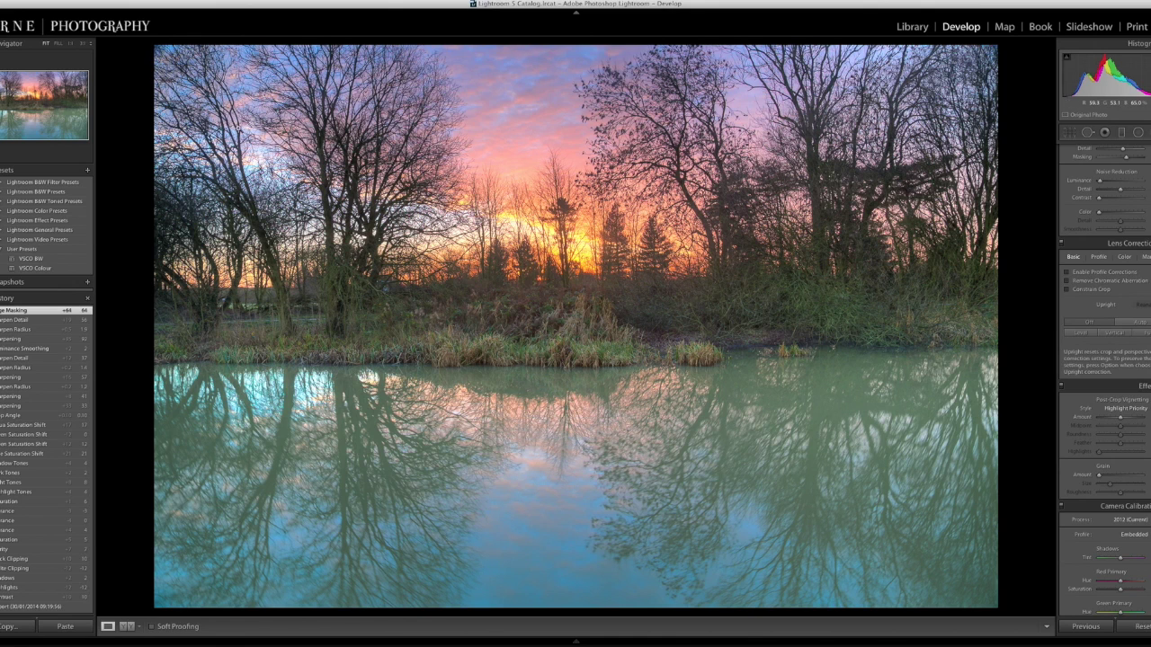
# - Compare lens profile corrections, leave them off, and enable Remove Chromatic Aberration
pyautogui.click(1068, 273)
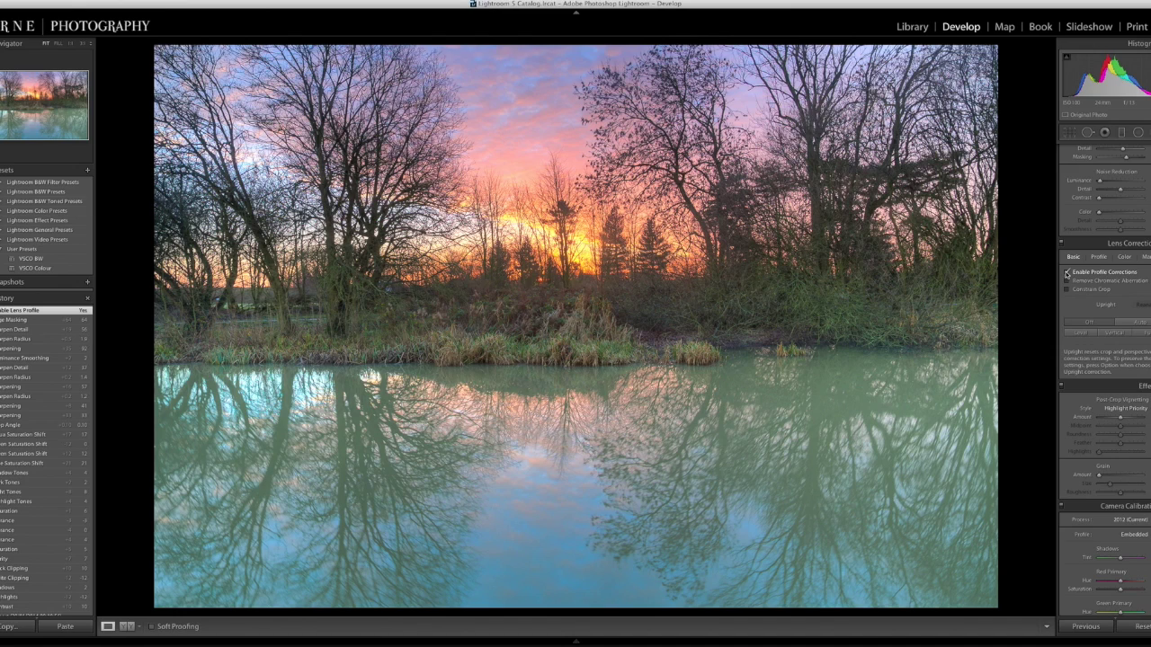
pyautogui.click(1068, 273)
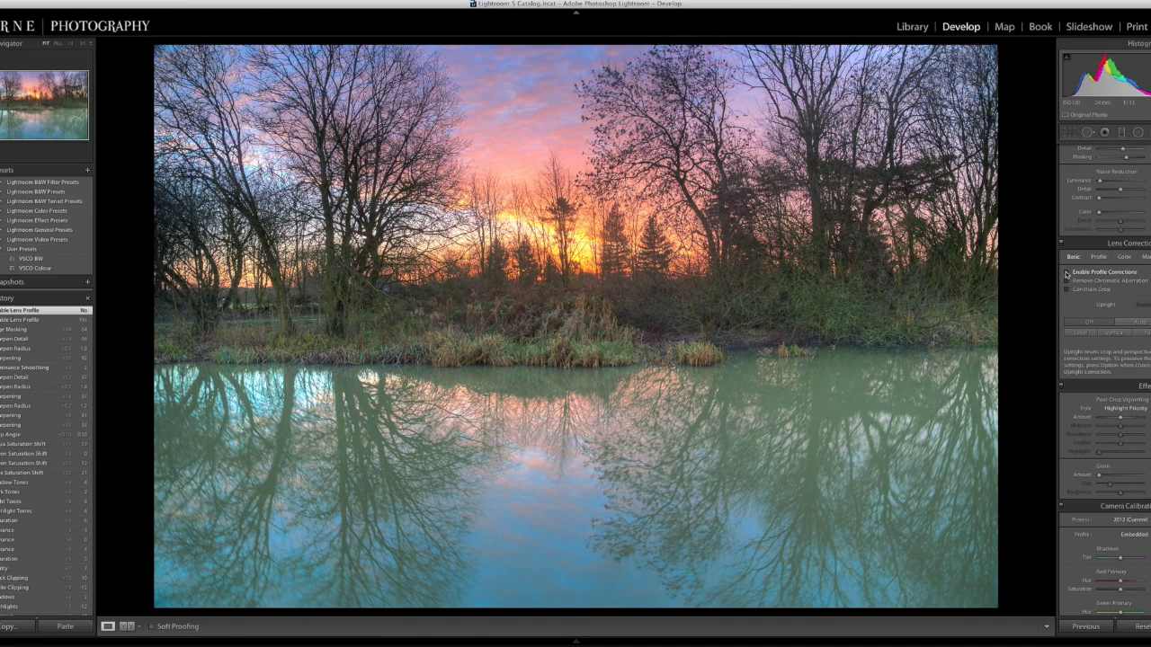
pyautogui.click(1067, 273)
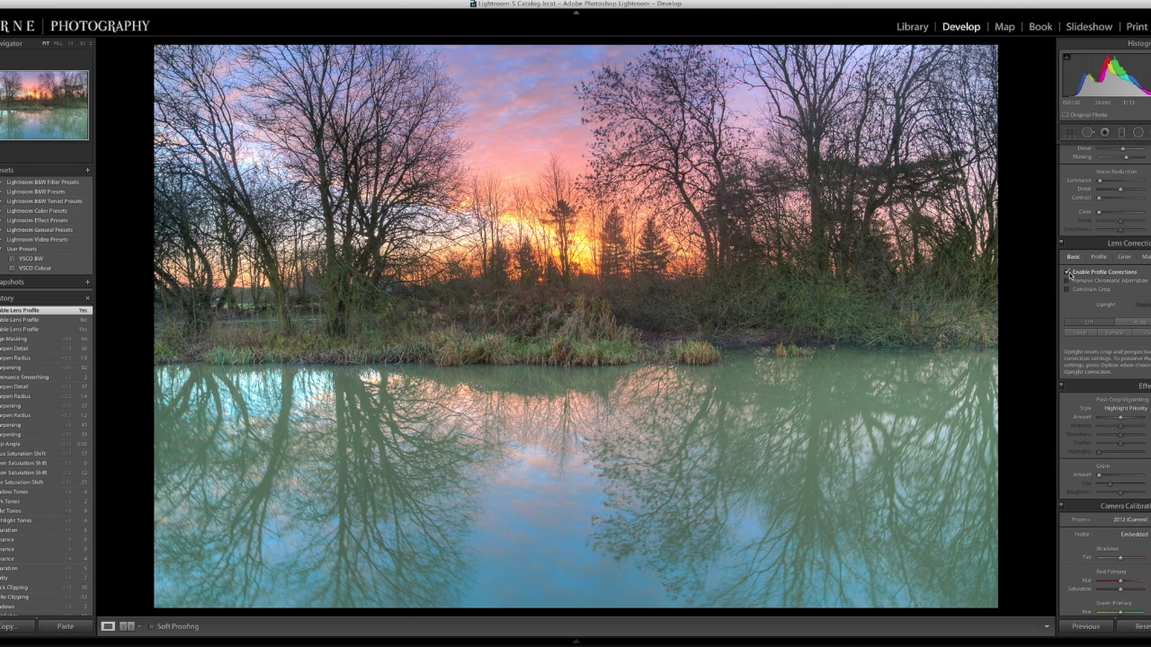
pyautogui.click(1067, 273)
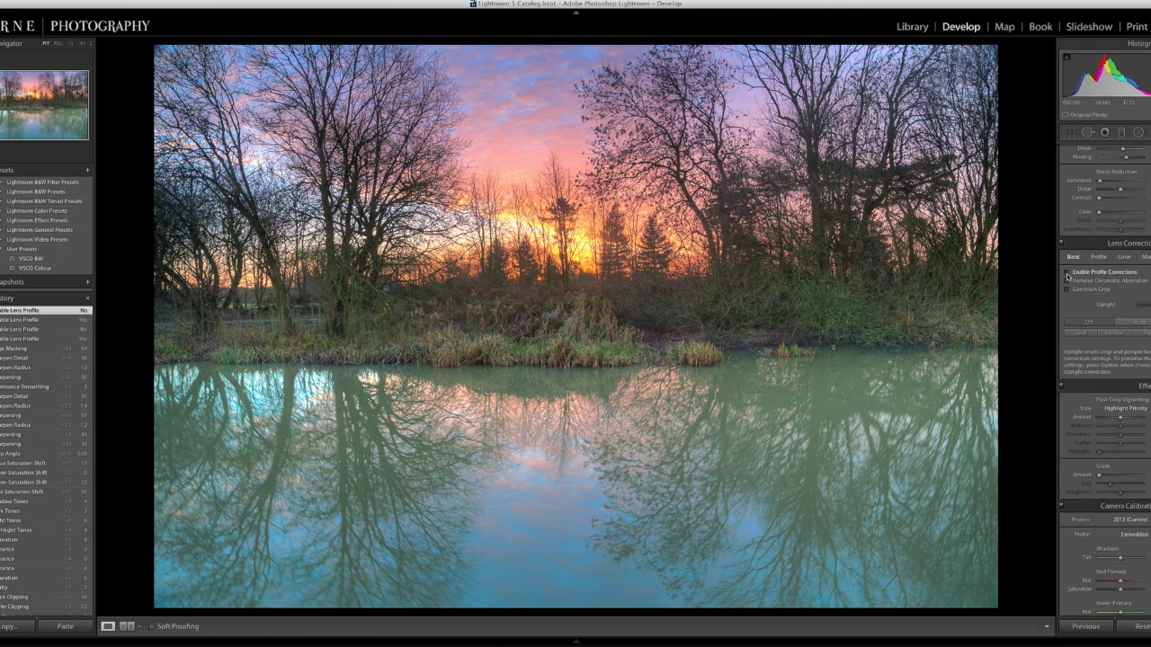
pyautogui.click(1067, 281)
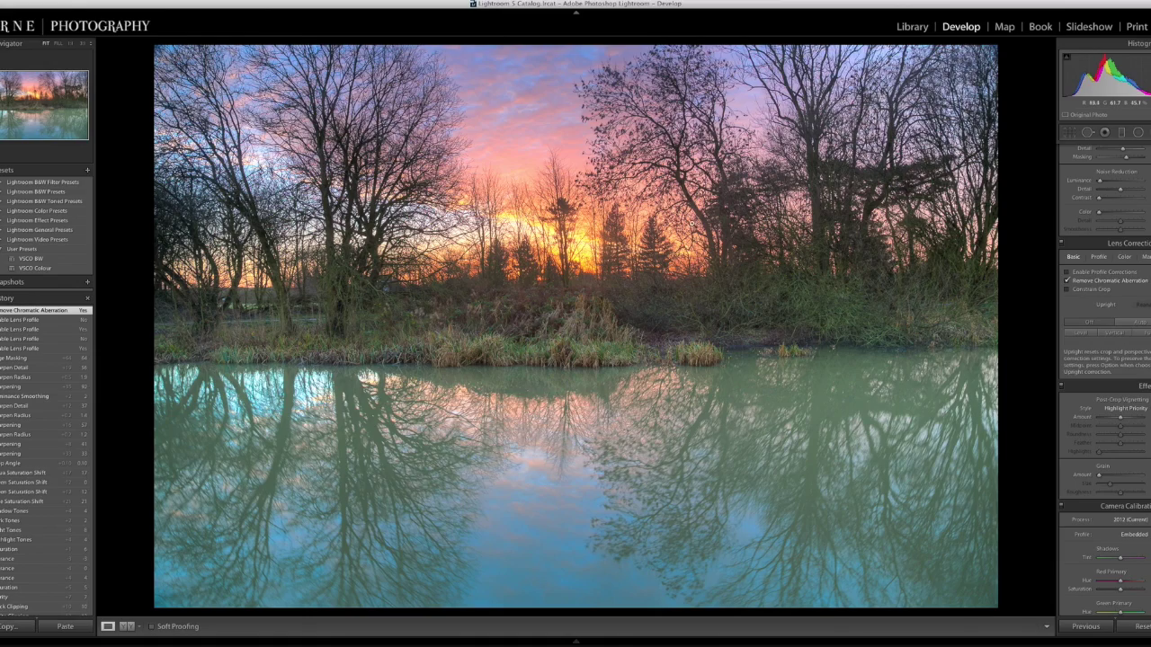
# - Zoom in on the upper branches, then fit the whole photo in the view
pyautogui.click(696, 101)
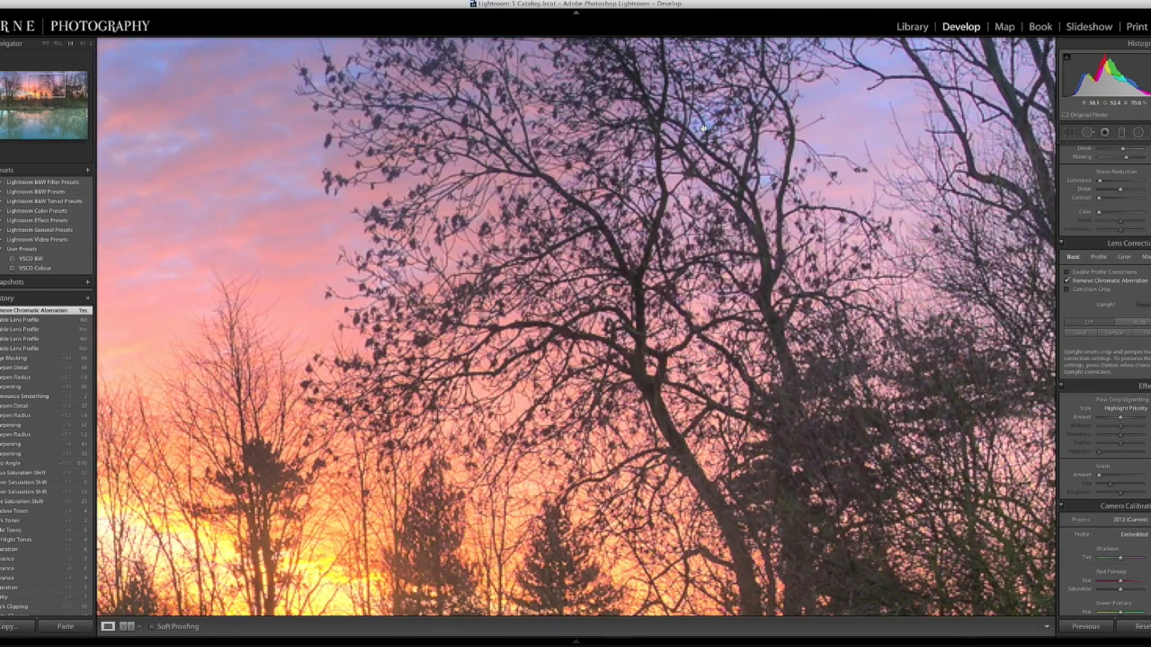
pyautogui.click(756, 186)
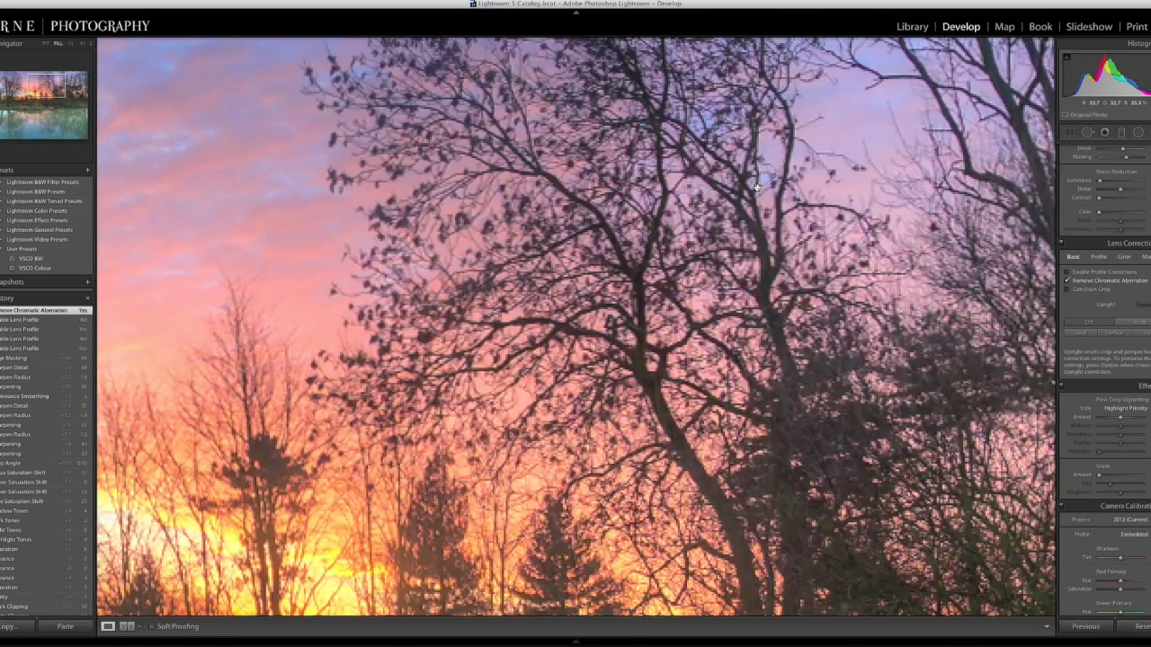
pyautogui.press('super+minus')
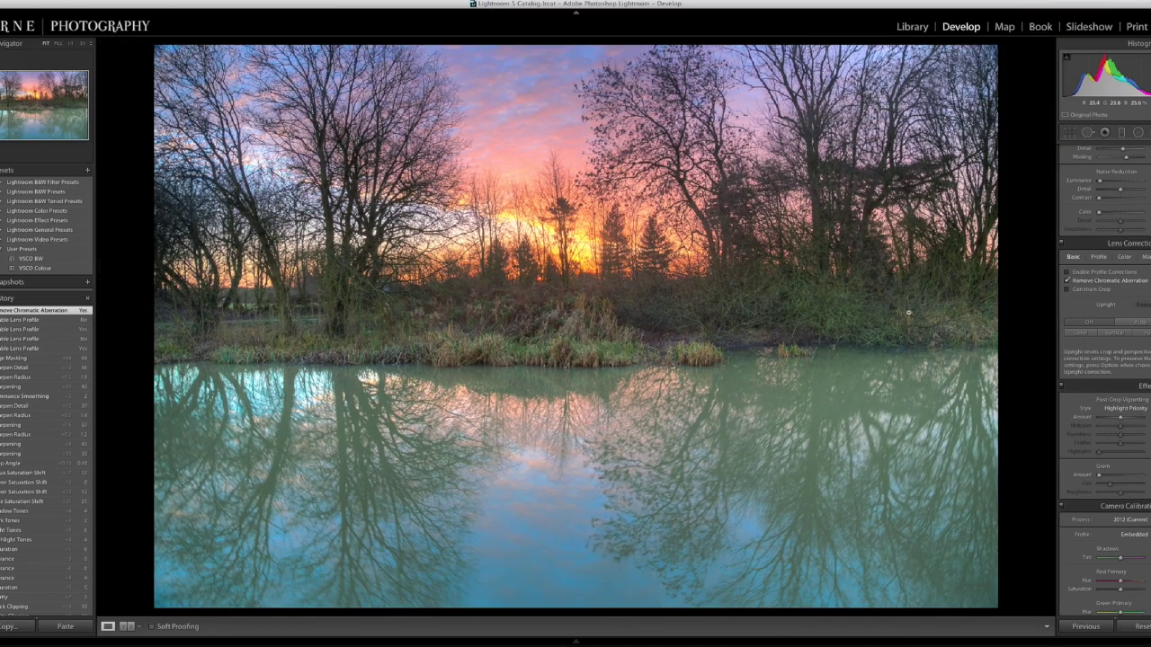
# - Add a post-crop vignette with Amount -20, Midpoint 15, Feather 70 and Highlights 100
pyautogui.scroll(-1, 1106, 387)
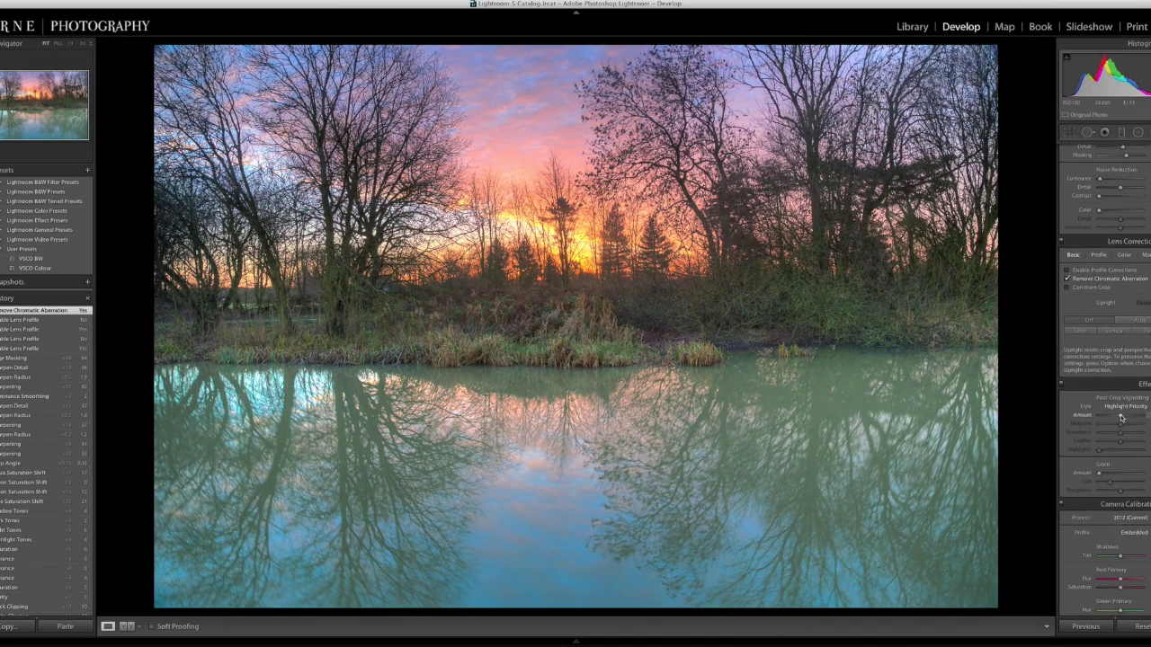
pyautogui.click(1117, 417)
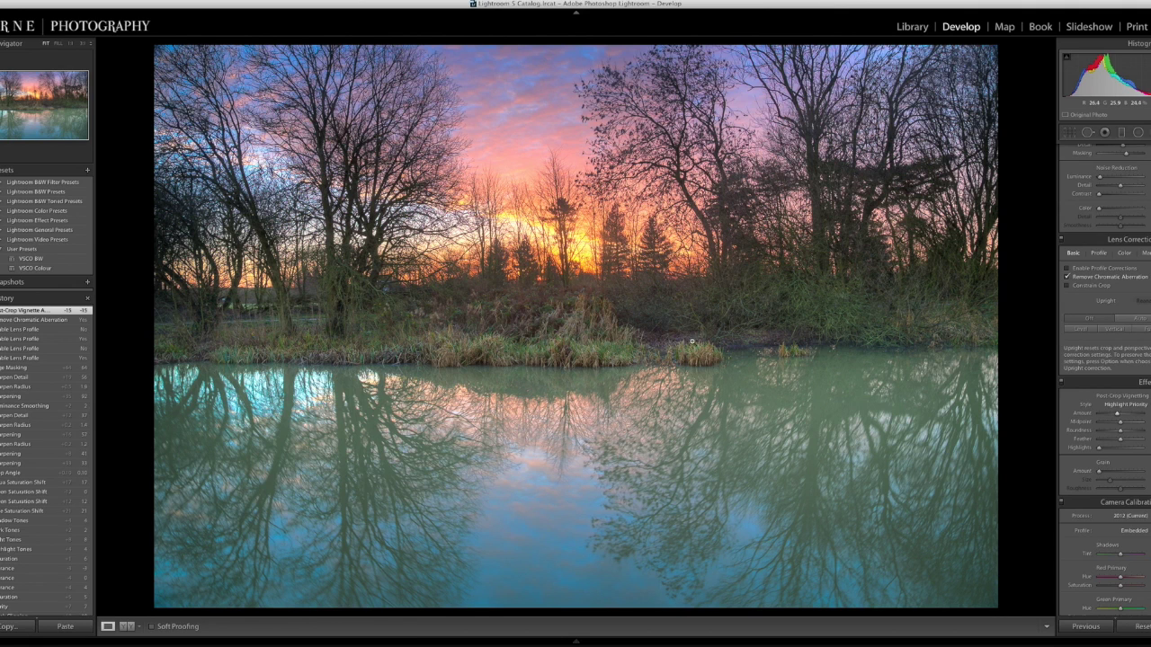
pyautogui.moveTo(1121, 424); pyautogui.dragTo(1112, 423)
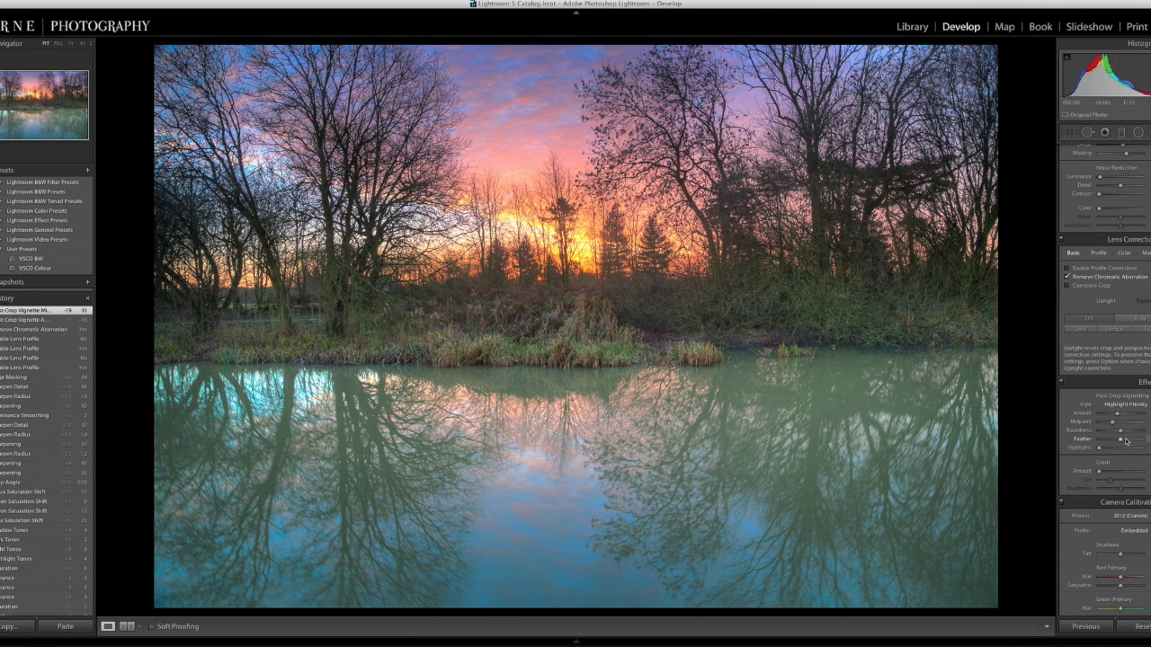
pyautogui.moveTo(1120, 439); pyautogui.dragTo(1144, 450)
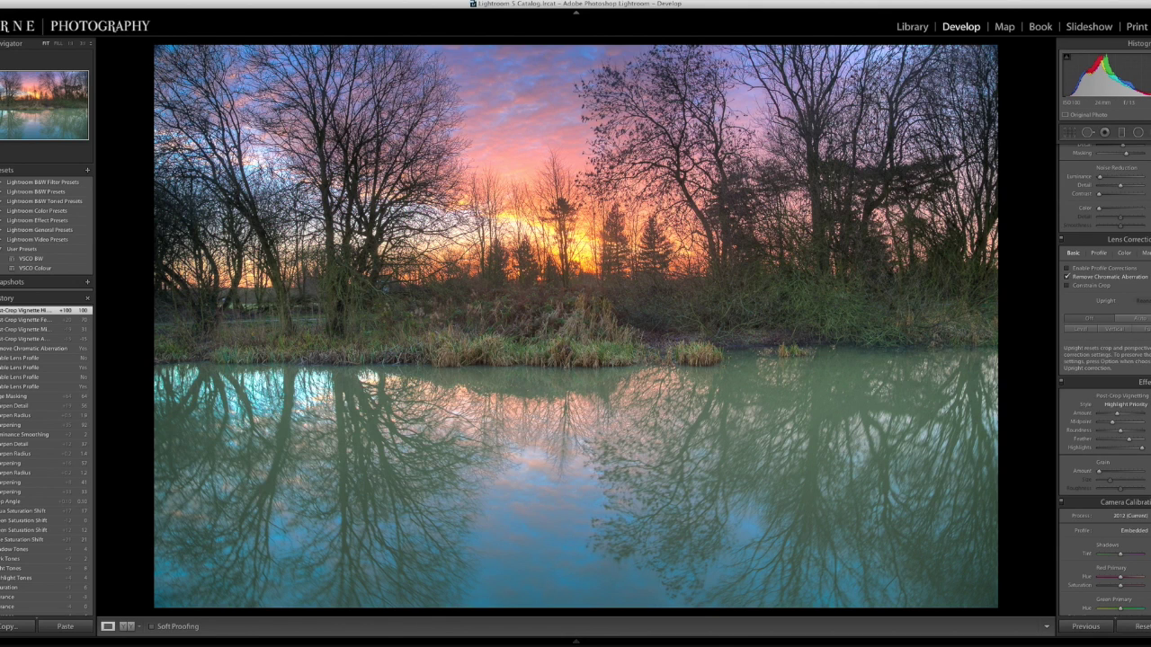
pyautogui.doubleClick(1142, 450)
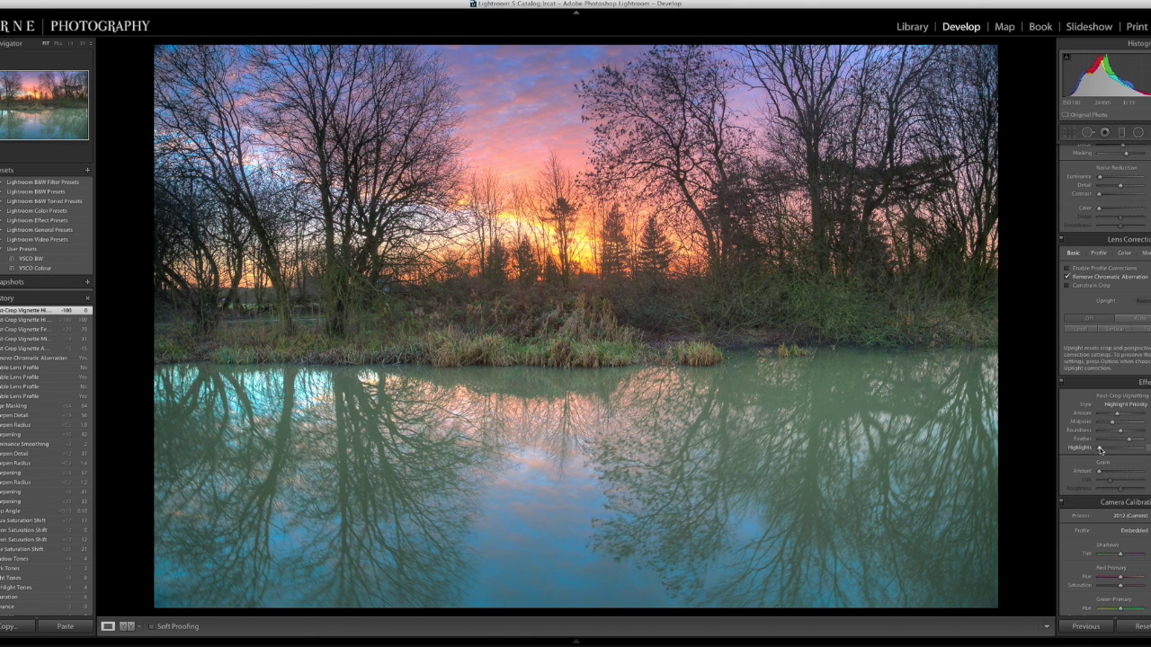
pyautogui.click(1143, 447)
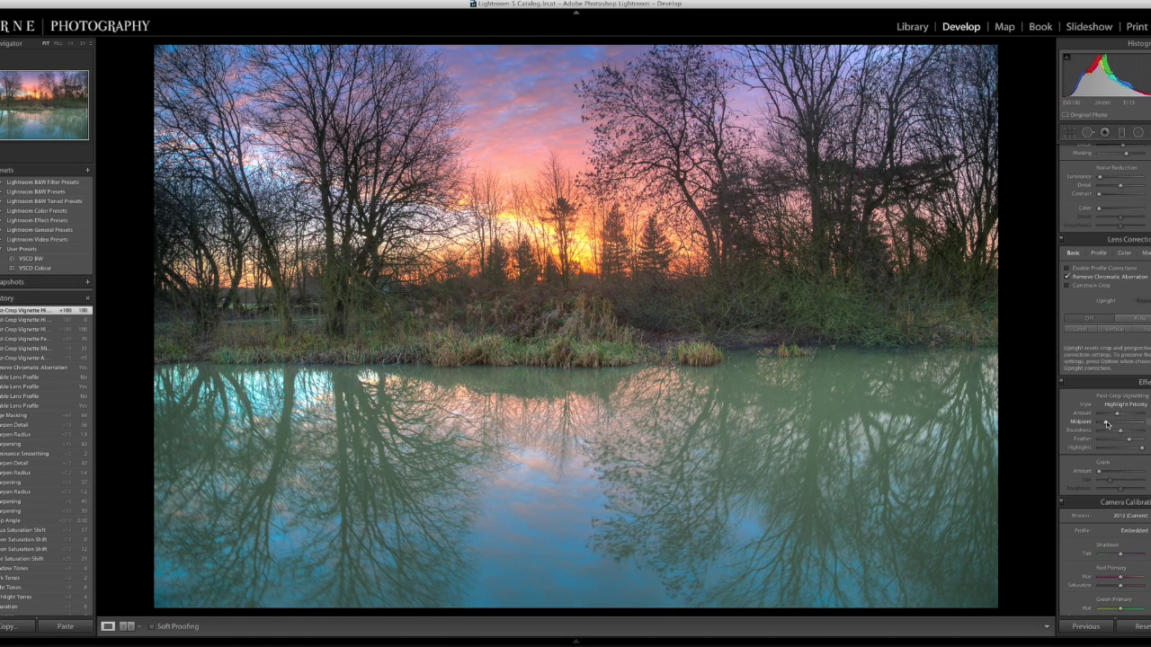
pyautogui.moveTo(1106, 425); pyautogui.dragTo(1105, 422)
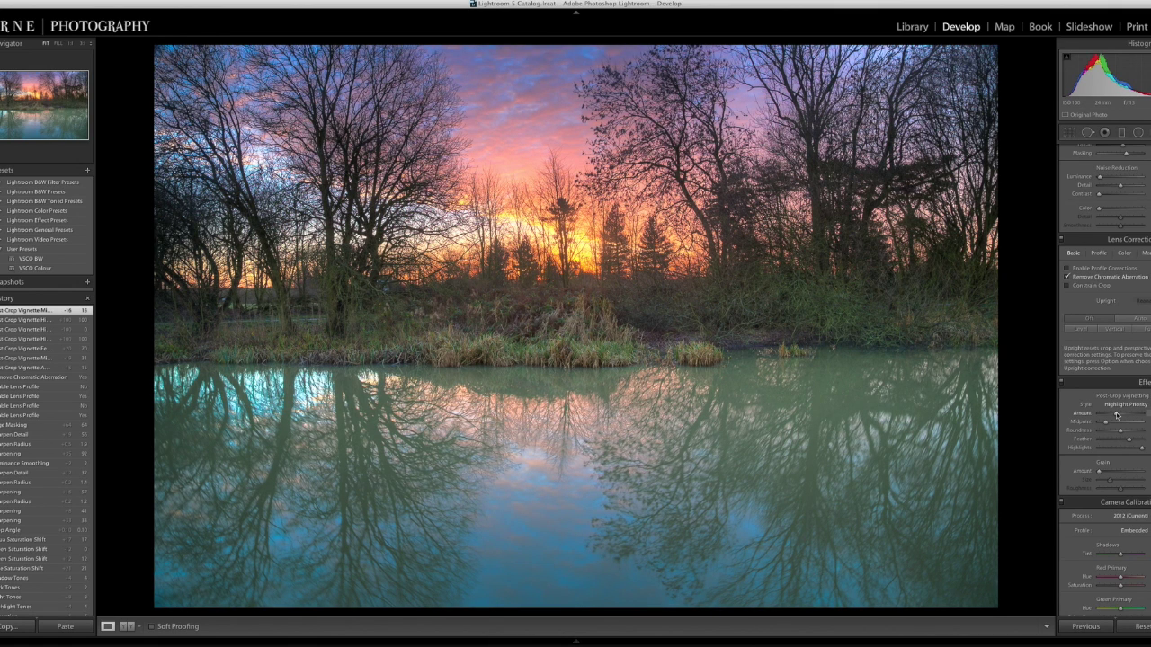
pyautogui.click(1117, 415)
pyautogui.scroll(10, 1111, 378)
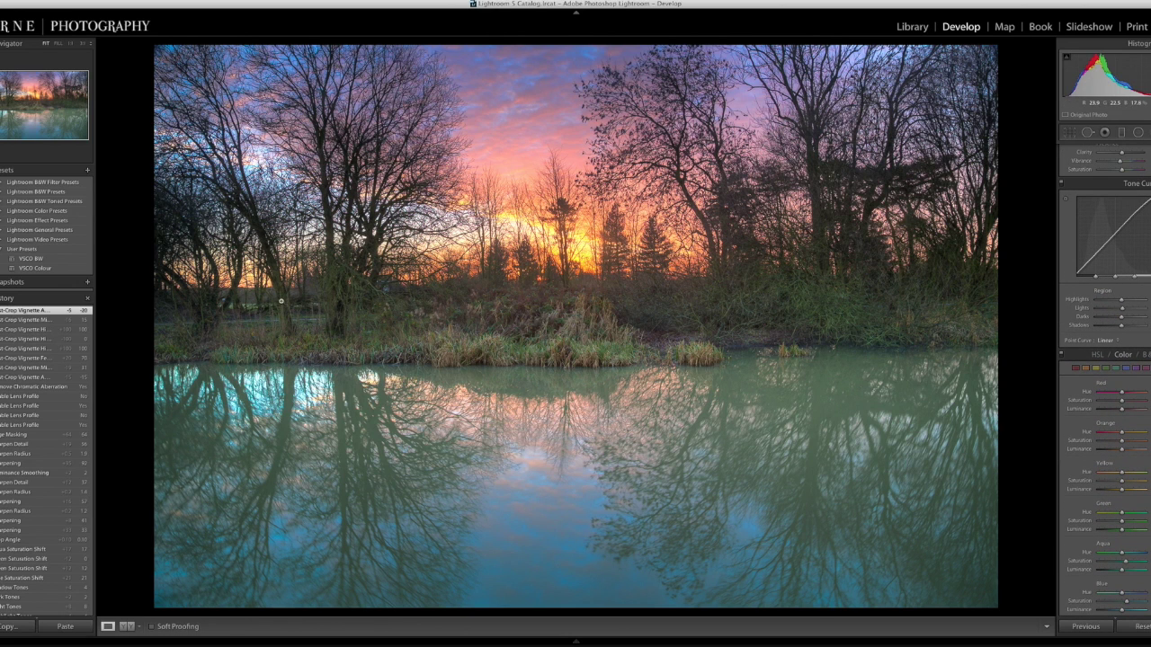
# - Hide the left panels and keep white balance As Shot
pyautogui.press('F7')
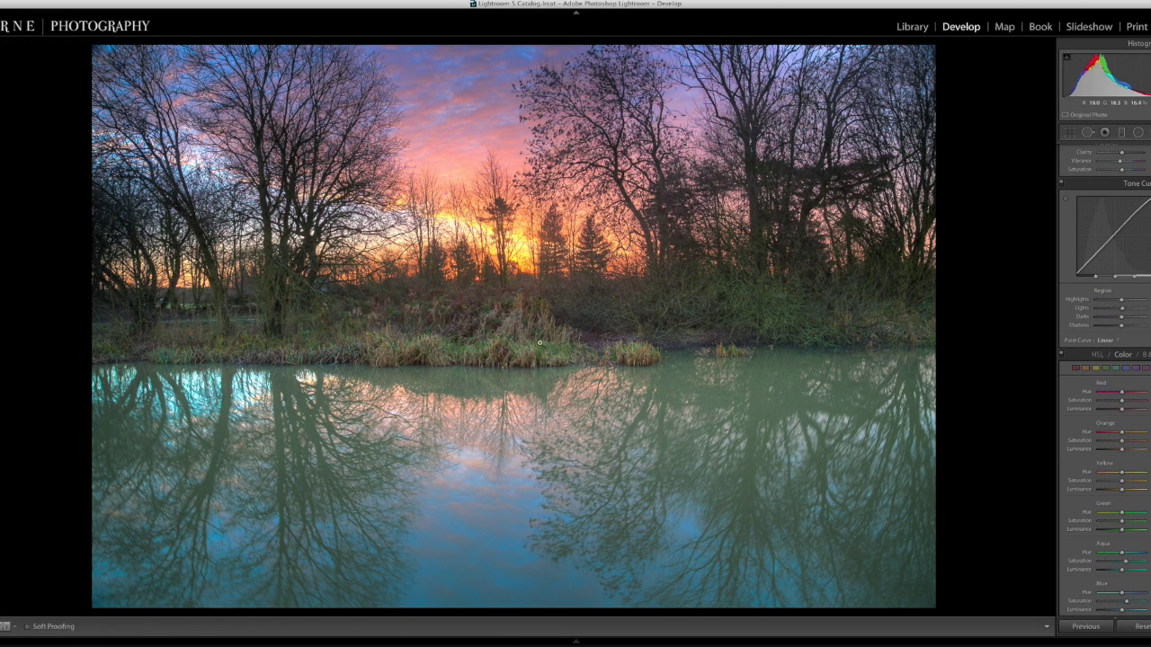
pyautogui.scroll(5, 1133, 234)
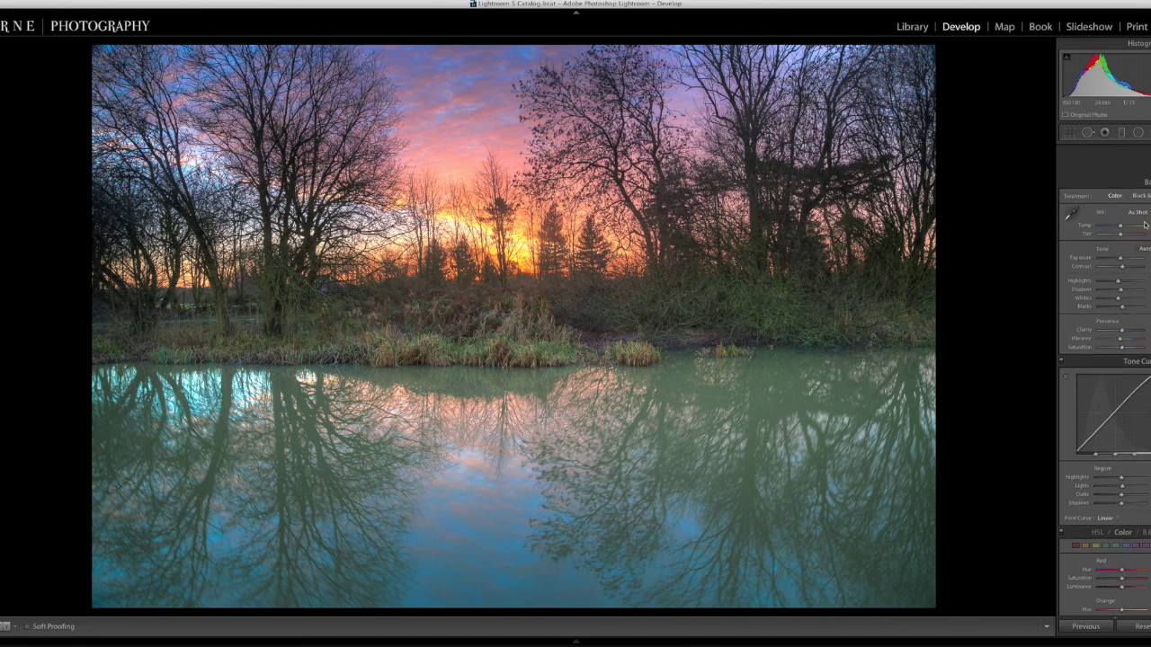
pyautogui.scroll(-1, 1145, 225)
pyautogui.click(1138, 178)
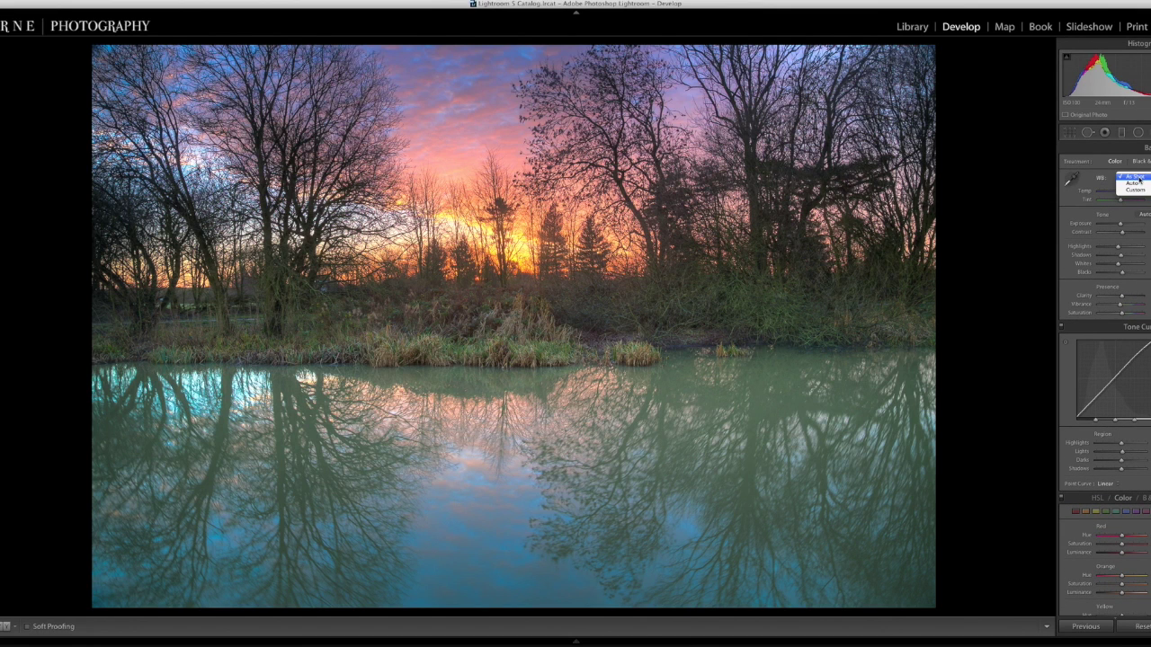
pyautogui.click(1074, 136)
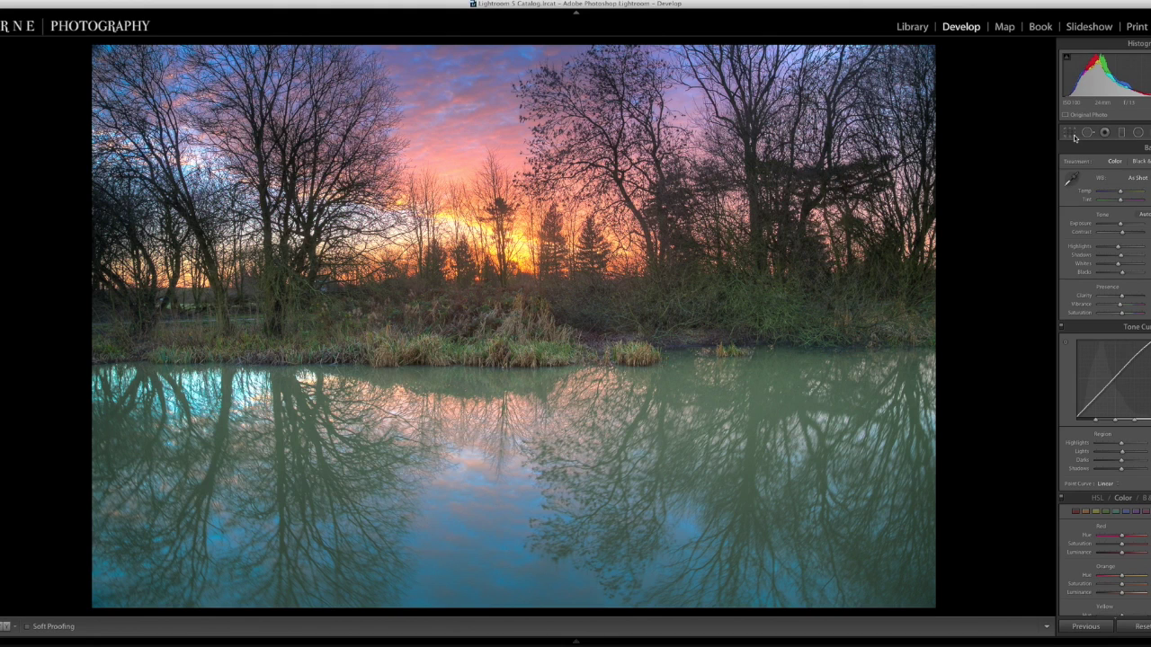
# - Crop the photo to a 16 x 9 aspect, reposition it, and apply the crop
pyautogui.click(1074, 137)
pyautogui.click(1140, 168)
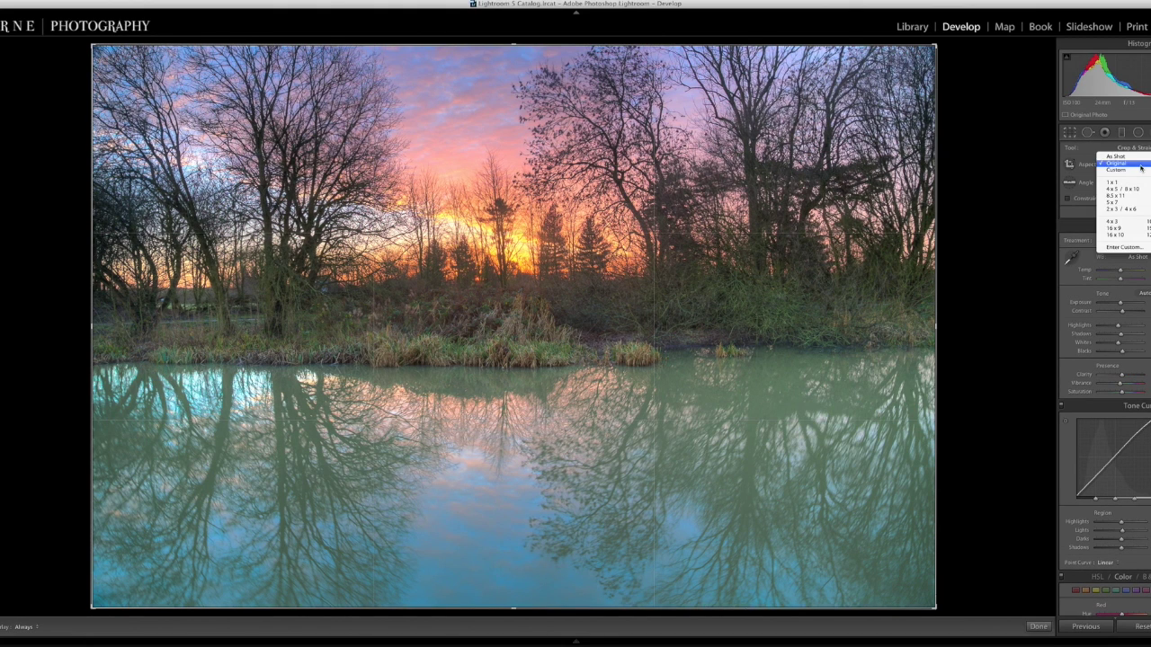
pyautogui.click(1142, 229)
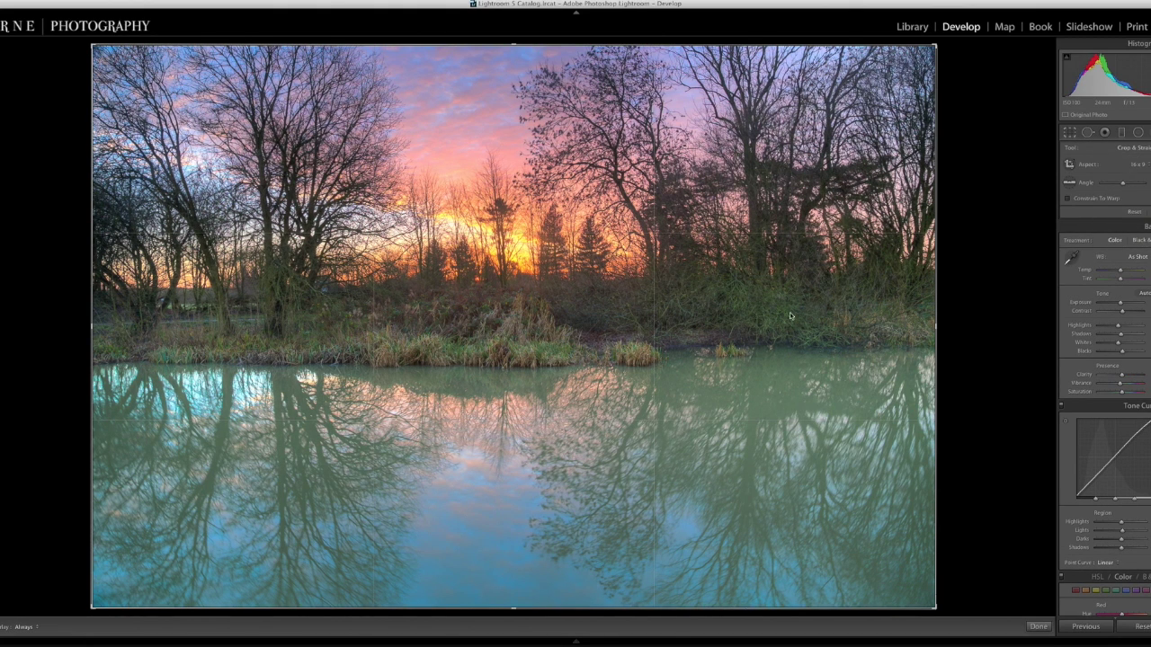
pyautogui.moveTo(719, 321)
pyautogui.mouseDown()
pyautogui.moveTo(726, 336)
pyautogui.moveTo(710, 336)
pyautogui.moveTo(722, 334)
pyautogui.mouseUp()
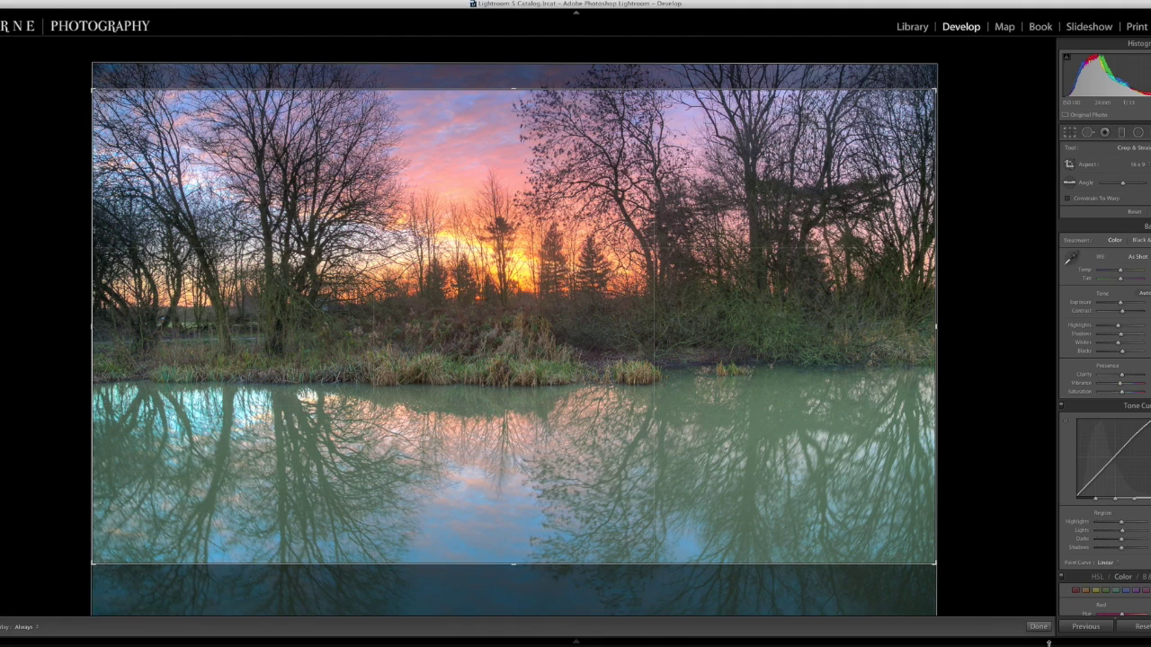
pyautogui.moveTo(1043, 629)
pyautogui.press('Return')
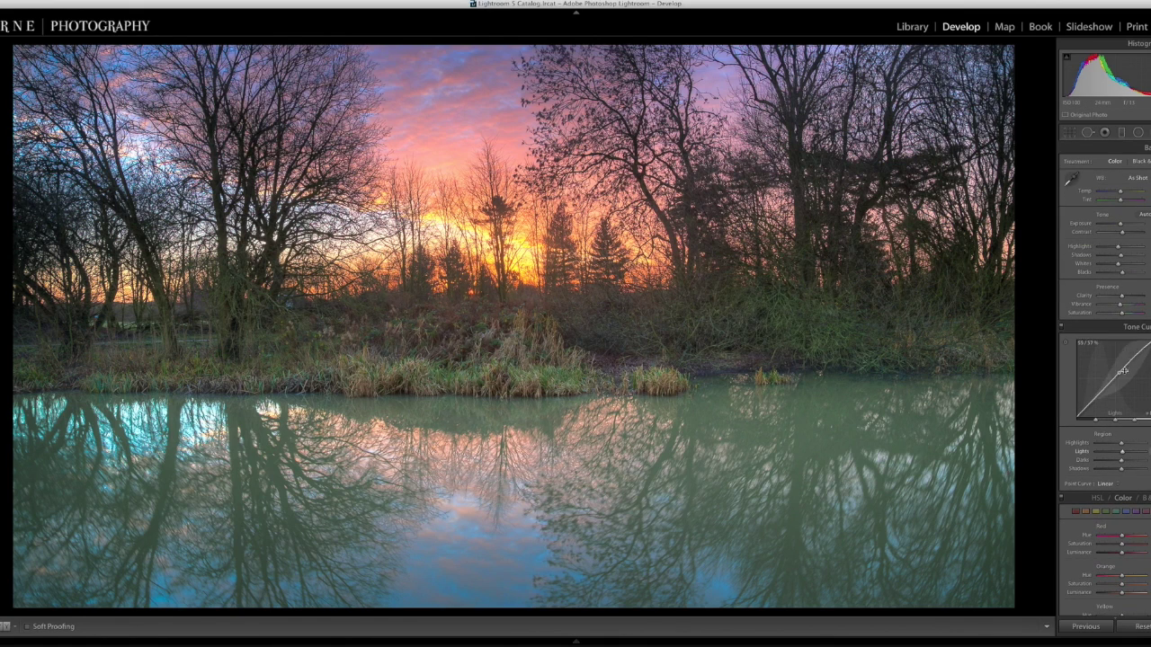
# - Hide the side panels, bottom toolbar and top module bar so the photo fills the screen
pyautogui.press('Tab')
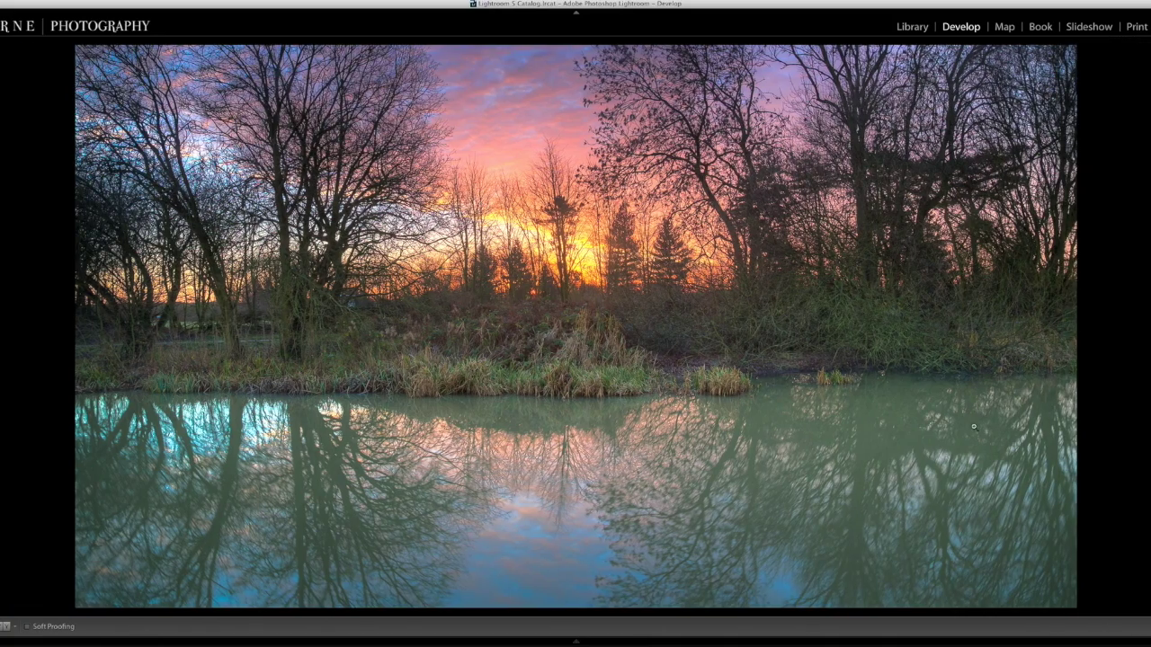
pyautogui.press('t')
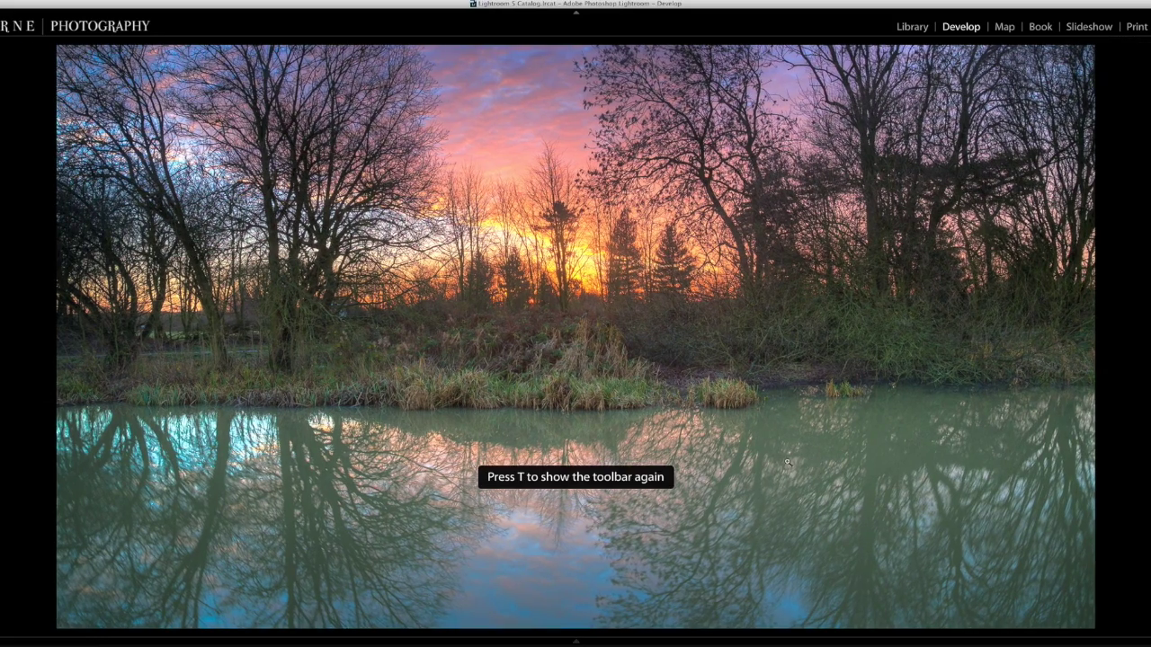
pyautogui.click(577, 15)
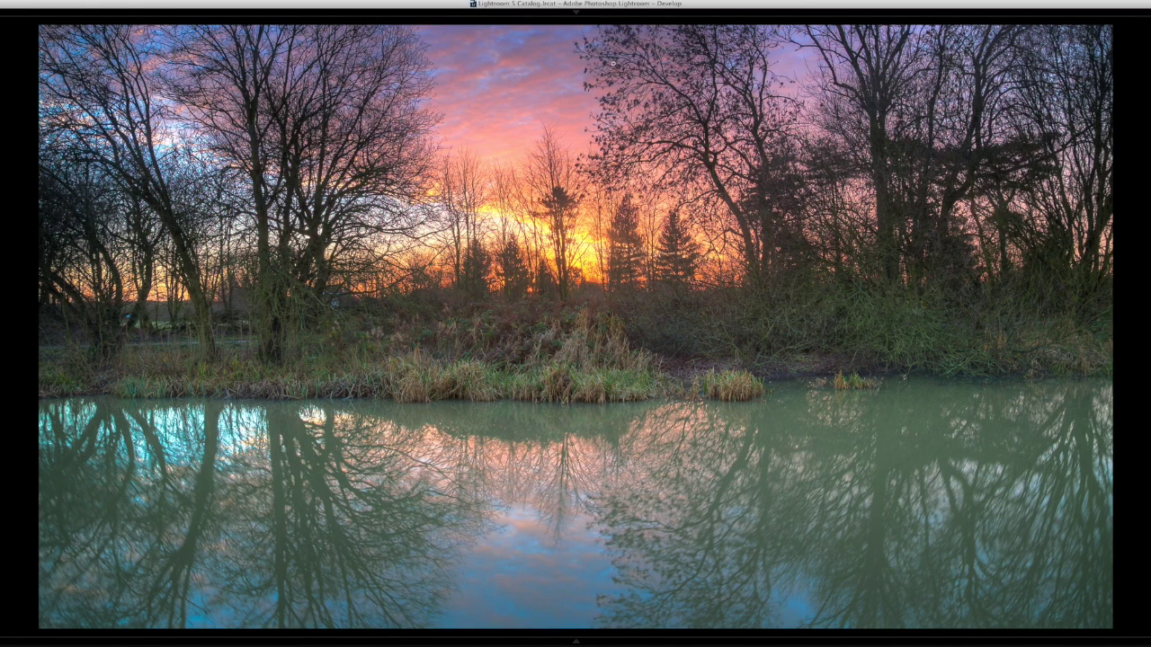
# - Restore the module bar and toolbar, then show and re-hide the side panels
pyautogui.click(576, 12)
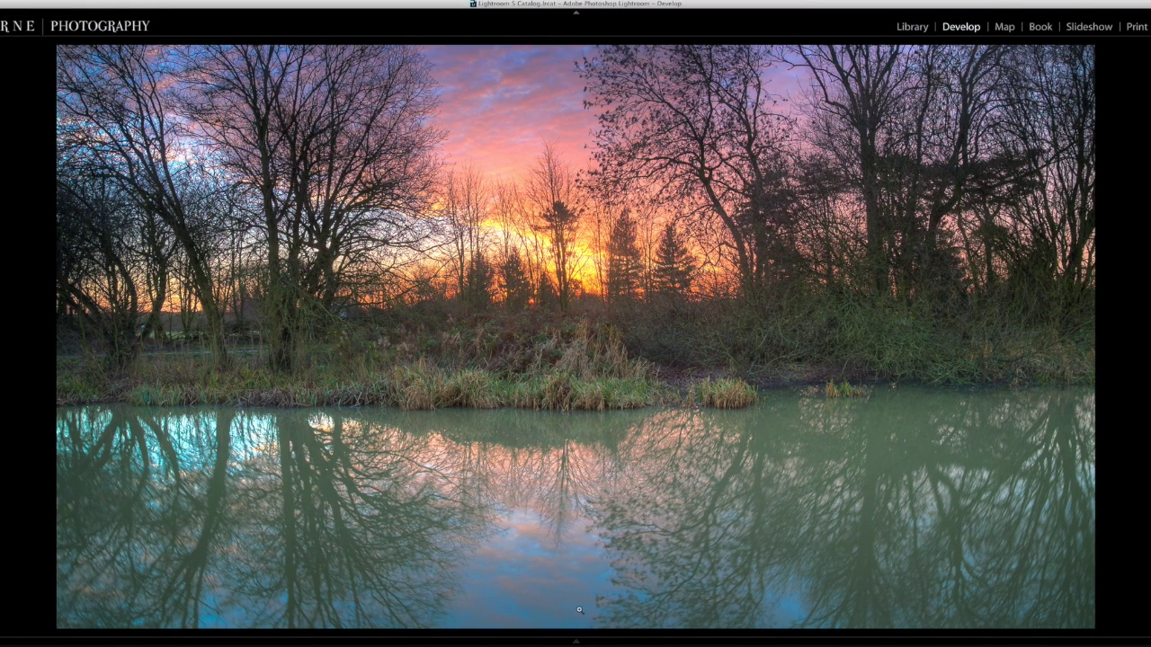
pyautogui.press('t')
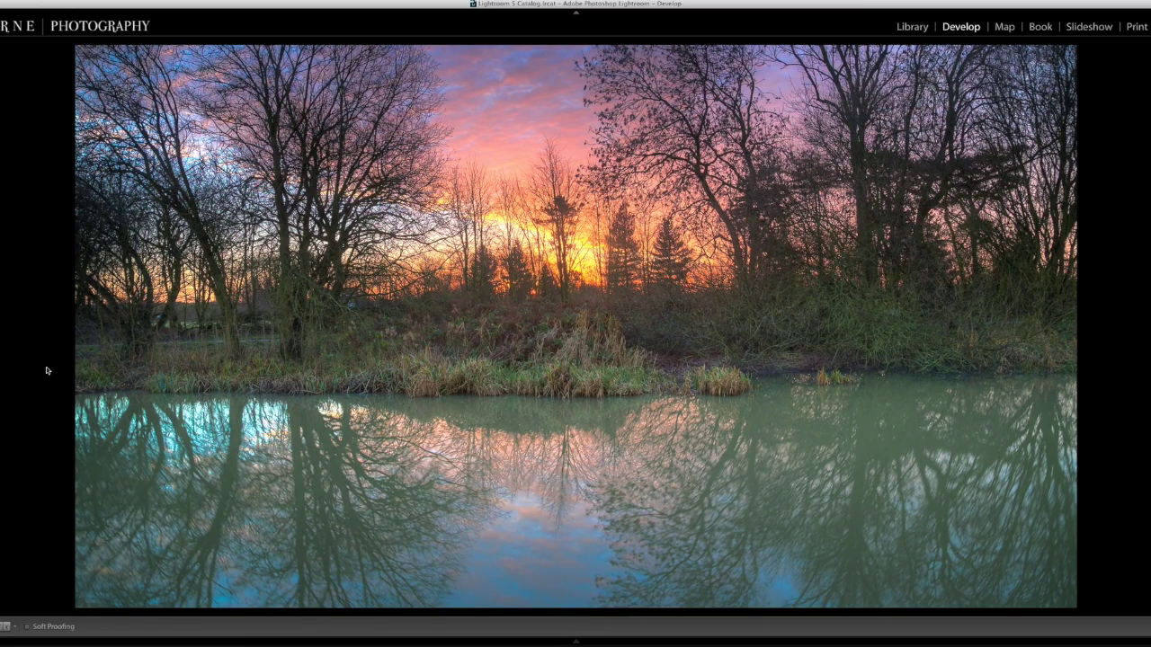
pyautogui.moveTo(2, 360)
pyautogui.press('Tab')
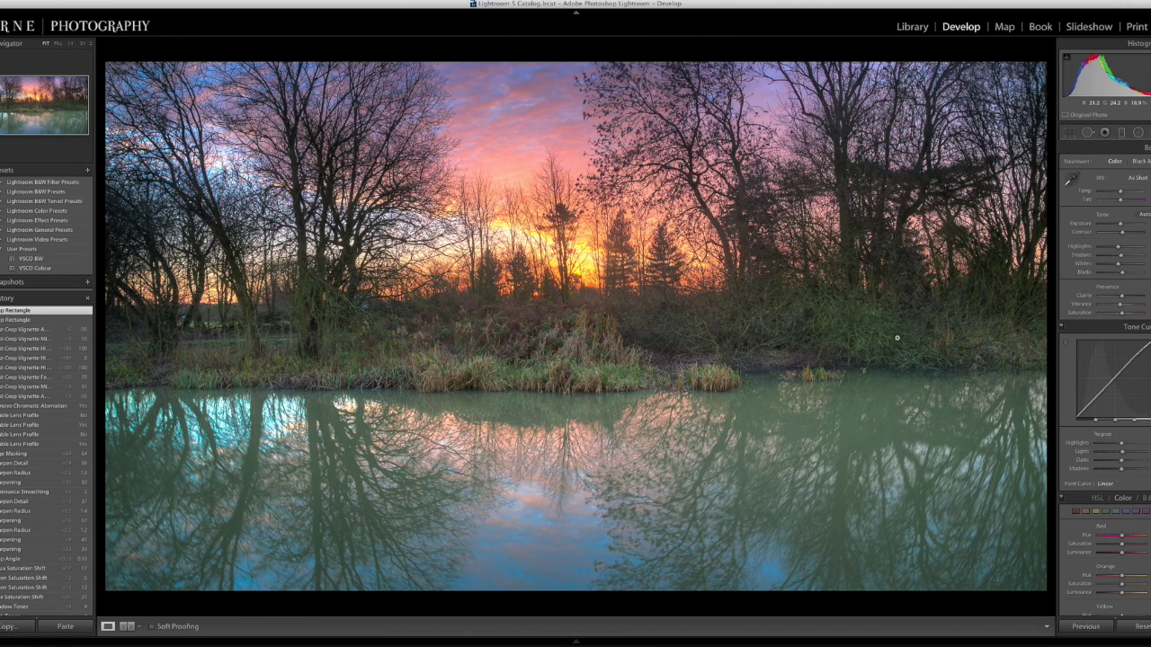
pyautogui.press('Tab')
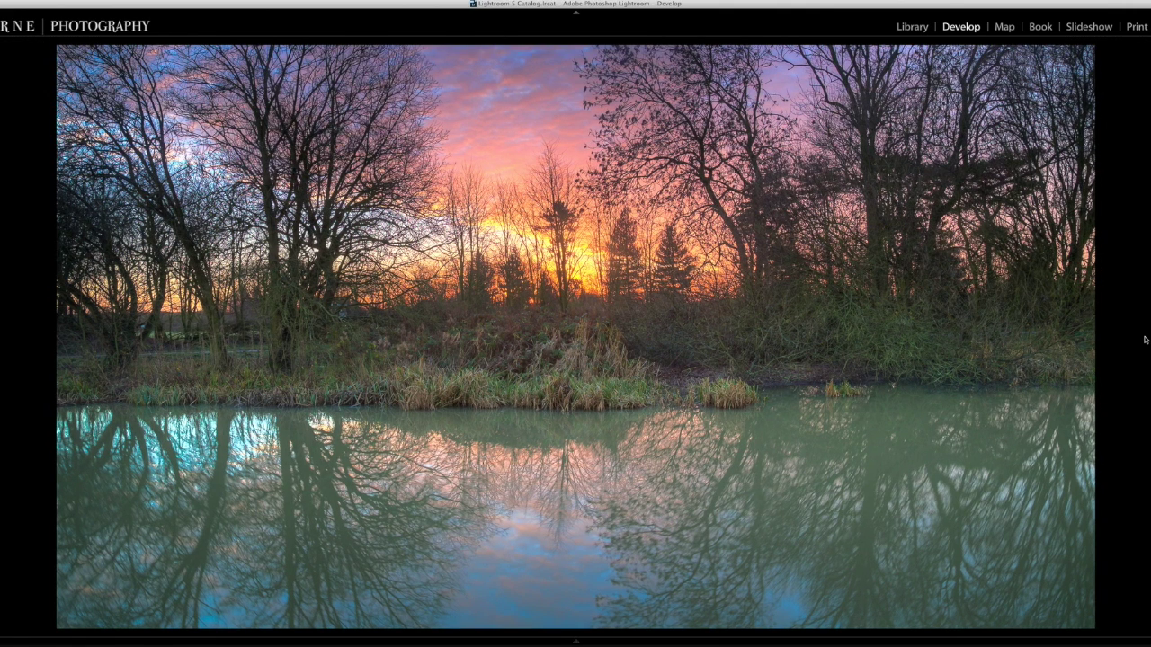